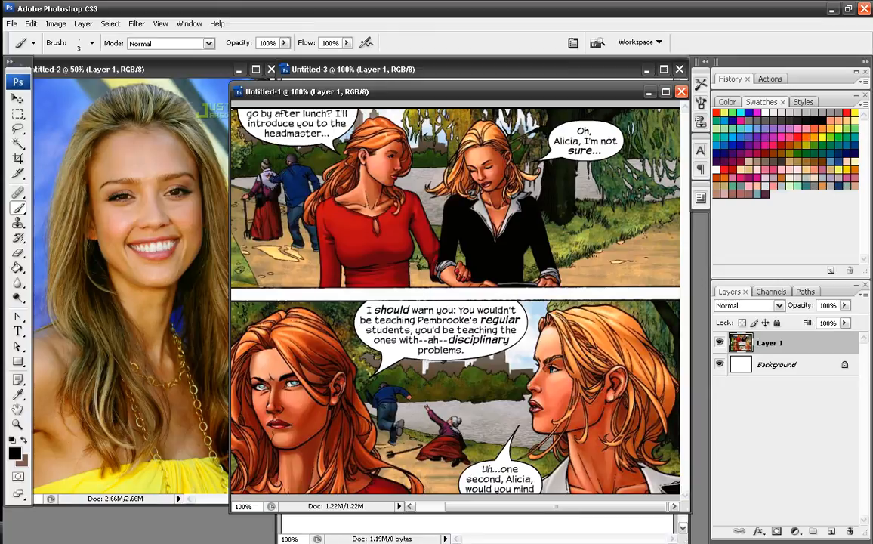
- Zoom the comic page to 313% on the blonde woman's profile and hair, and place its window beside the blank canvas
{"action": "left_click_drag", "start_coordinate": [347, 96], "coordinate": [410, 107]}
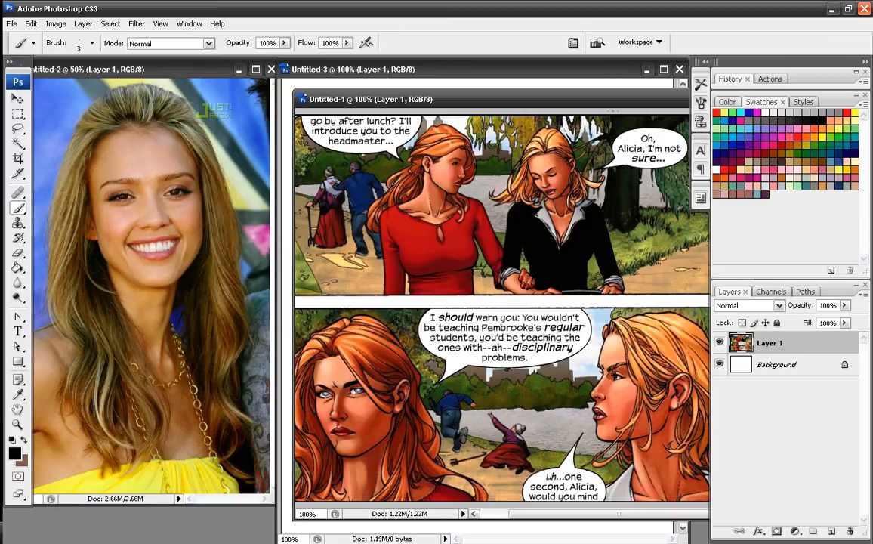
{"action": "left_click_drag", "start_coordinate": [586, 103], "coordinate": [419, 91]}
{"action": "left_click", "coordinate": [18, 425]}
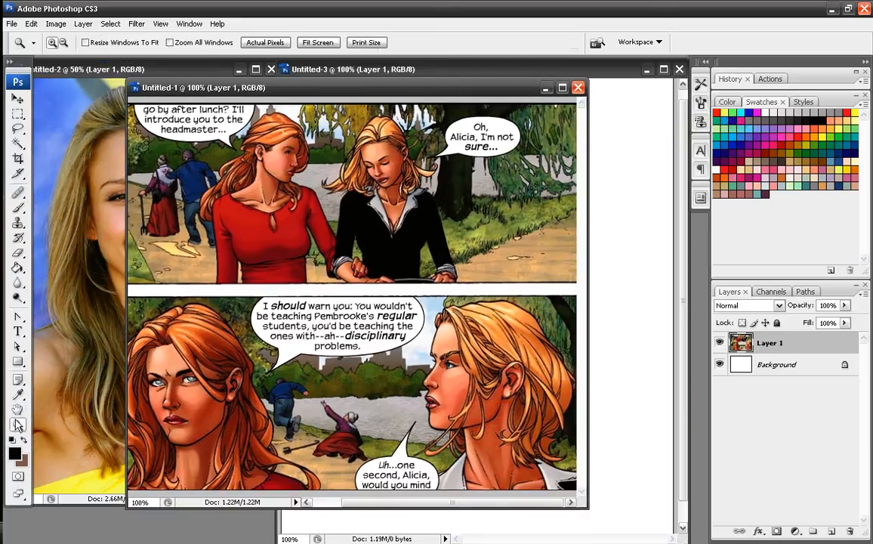
{"action": "left_click_drag", "start_coordinate": [378, 325], "coordinate": [525, 457]}
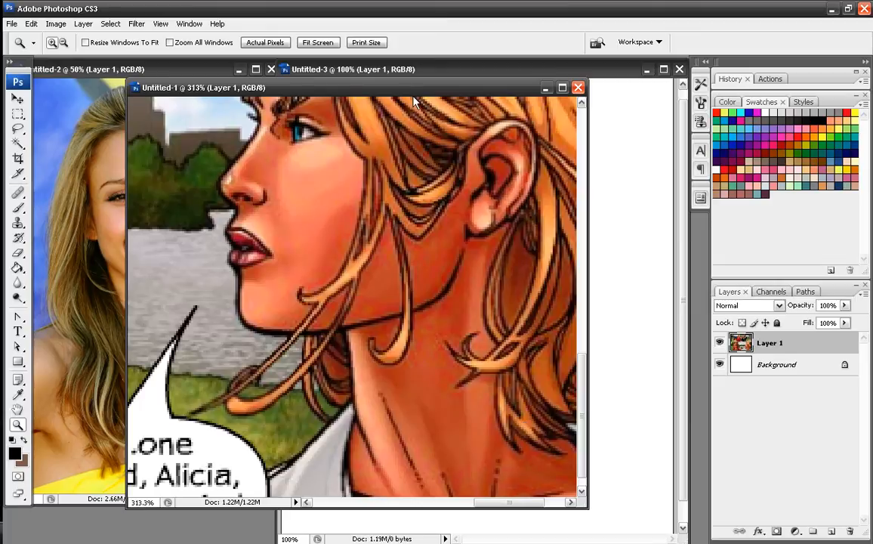
{"action": "left_click_drag", "start_coordinate": [420, 91], "coordinate": [342, 100]}
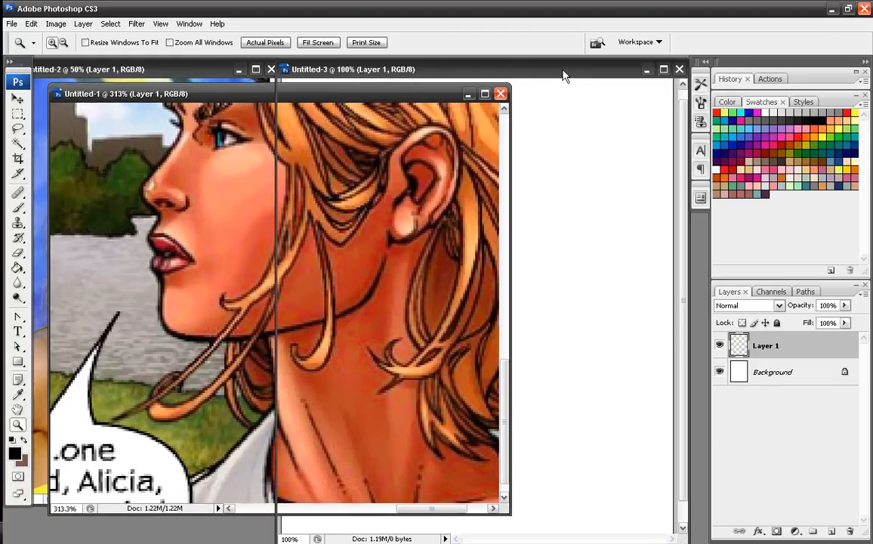
- Brush three crossing hair strands on the Untitled-3 canvas, each as a pair of long tapering curves
{"action": "left_click", "coordinate": [565, 72]}
{"action": "left_click", "coordinate": [19, 209]}
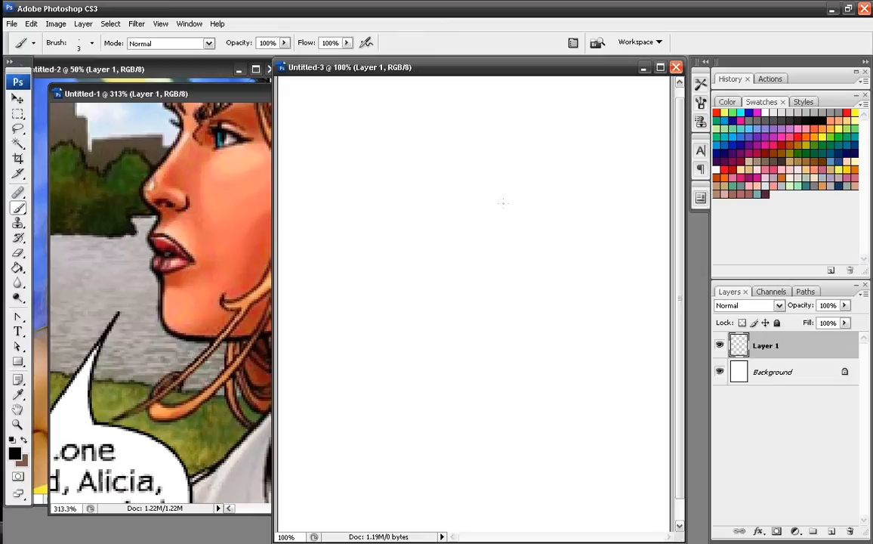
{"action": "mouse_move", "coordinate": [504, 127]}
{"action": "left_mouse_down"}
{"action": "mouse_move", "coordinate": [454, 283]}
{"action": "mouse_move", "coordinate": [423, 329]}
{"action": "mouse_move", "coordinate": [497, 175]}
{"action": "mouse_move", "coordinate": [475, 273]}
{"action": "mouse_move", "coordinate": [384, 301]}
{"action": "left_mouse_up"}
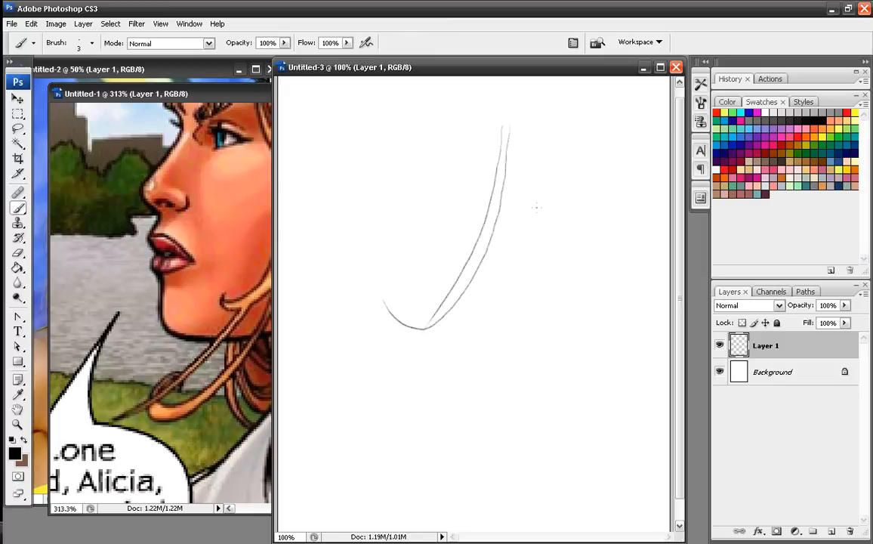
{"action": "mouse_move", "coordinate": [474, 121]}
{"action": "left_mouse_down"}
{"action": "mouse_move", "coordinate": [522, 342]}
{"action": "mouse_move", "coordinate": [484, 155]}
{"action": "mouse_move", "coordinate": [514, 357]}
{"action": "left_mouse_up"}
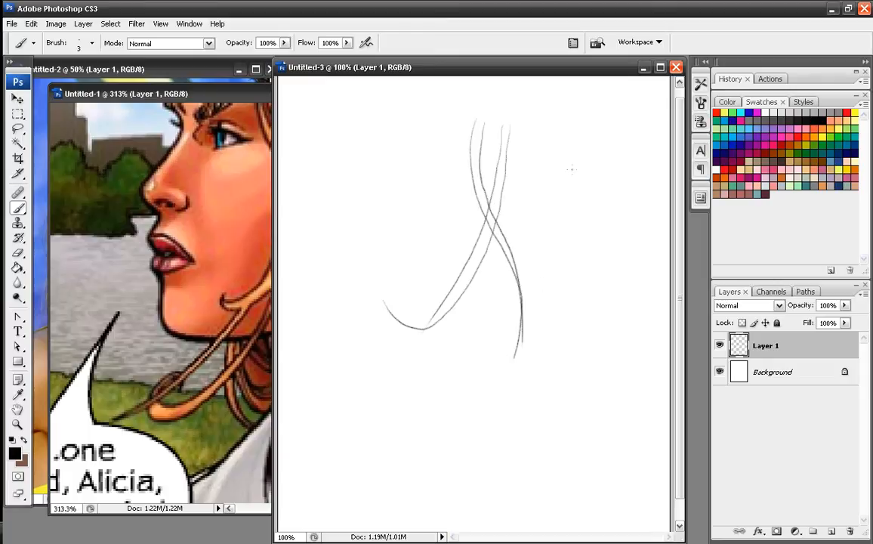
{"action": "mouse_move", "coordinate": [575, 132]}
{"action": "left_mouse_down"}
{"action": "mouse_move", "coordinate": [503, 260]}
{"action": "mouse_move", "coordinate": [416, 251]}
{"action": "left_mouse_up"}
{"action": "mouse_move", "coordinate": [590, 138]}
{"action": "left_mouse_down"}
{"action": "mouse_move", "coordinate": [588, 177]}
{"action": "mouse_move", "coordinate": [557, 242]}
{"action": "mouse_move", "coordinate": [499, 277]}
{"action": "mouse_move", "coordinate": [391, 256]}
{"action": "left_mouse_up"}
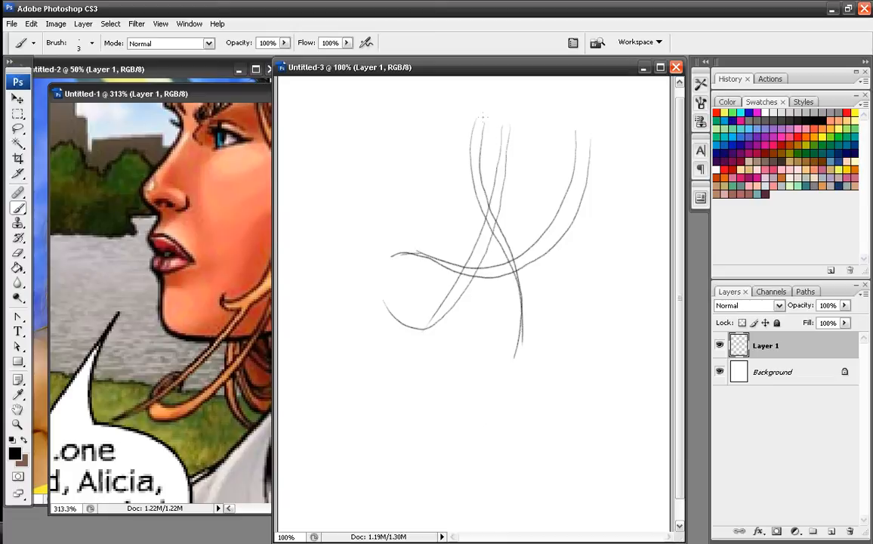
- Erase the overlapping lines where the practice strands cross so that some strands pass in front of others
{"action": "key", "text": "e"}
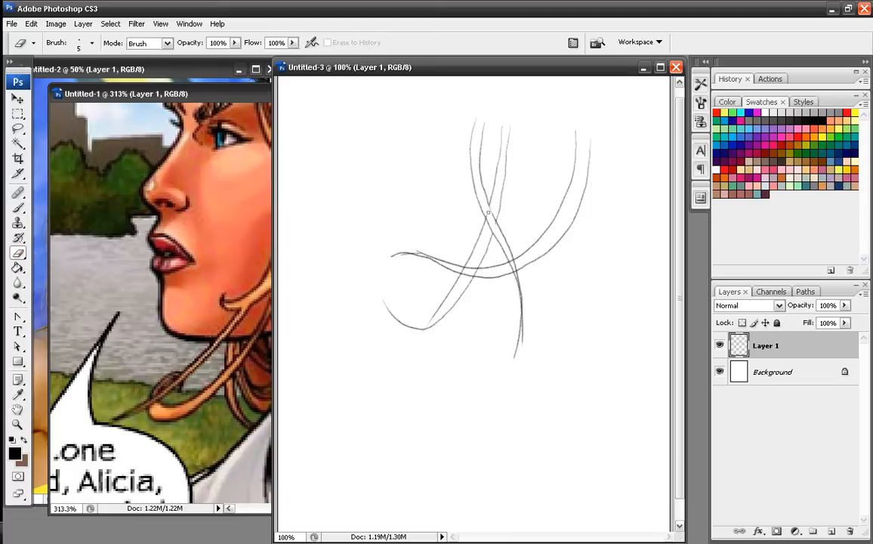
{"action": "left_click_drag", "start_coordinate": [488, 213], "coordinate": [488, 220]}
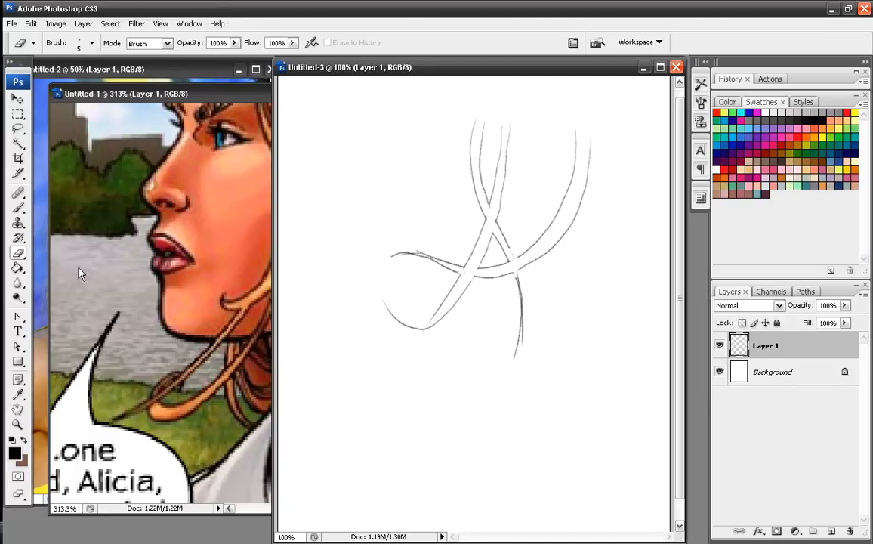
{"action": "left_click", "coordinate": [18, 208]}
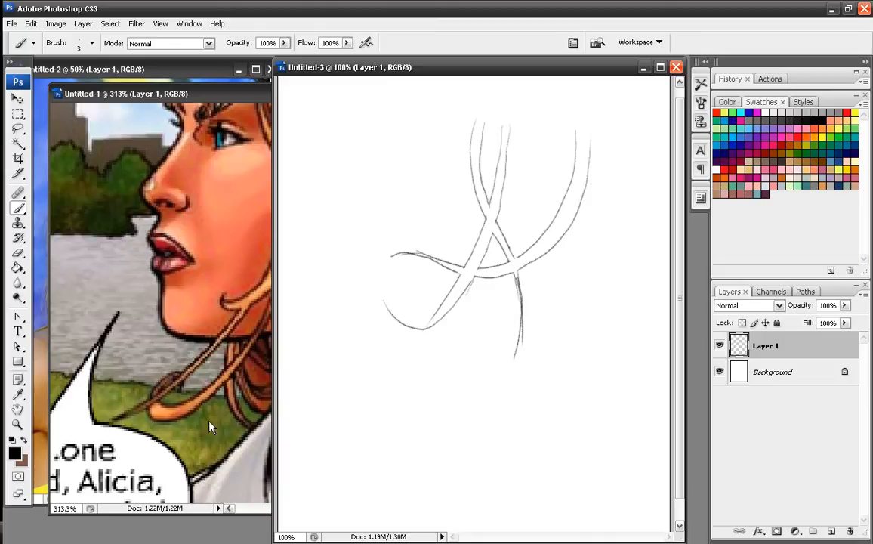
- Minimise the comic reference window and return to the Untitled-3 canvas beside the portrait photo
{"action": "left_click_drag", "start_coordinate": [240, 92], "coordinate": [235, 99]}
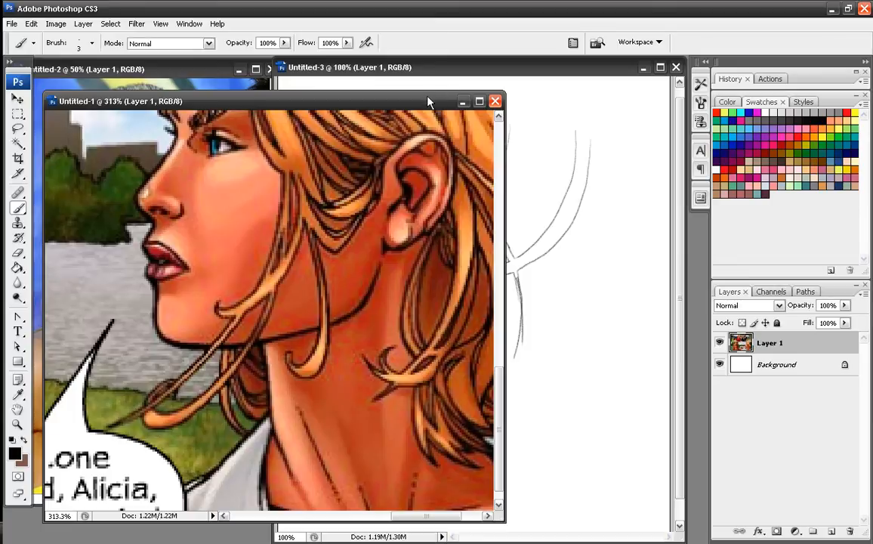
{"action": "left_click", "coordinate": [462, 100]}
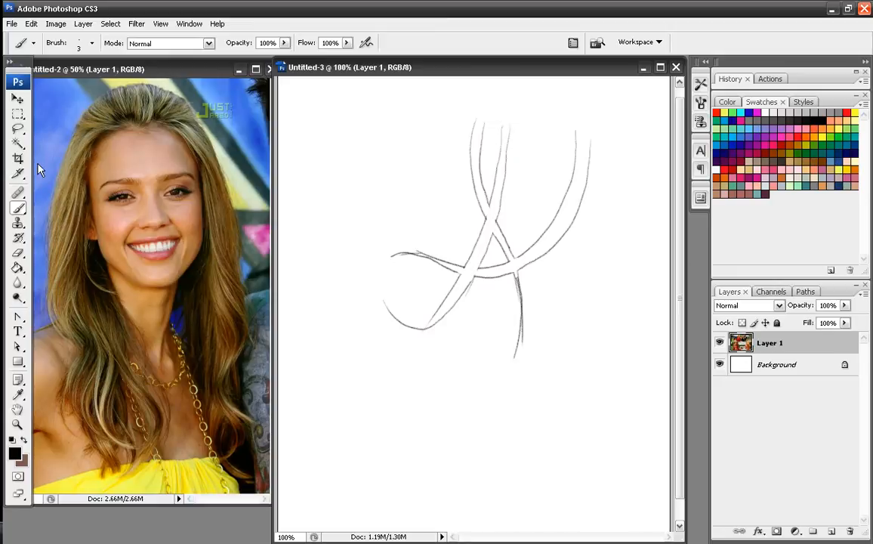
{"action": "left_click", "coordinate": [514, 67]}
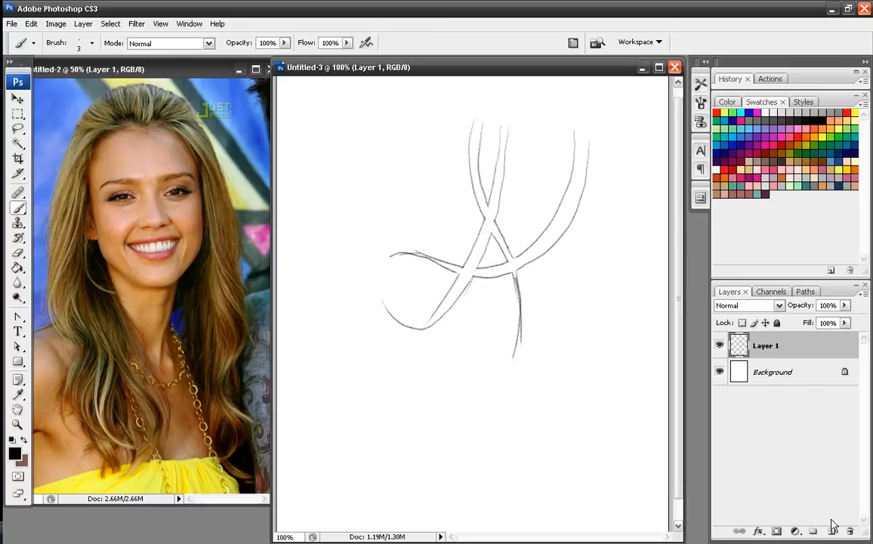
- Delete the practice strand layer from Untitled-3 and add a new empty layer
{"action": "left_click", "coordinate": [850, 532]}
{"action": "left_click_drag", "start_coordinate": [458, 67], "coordinate": [469, 67]}
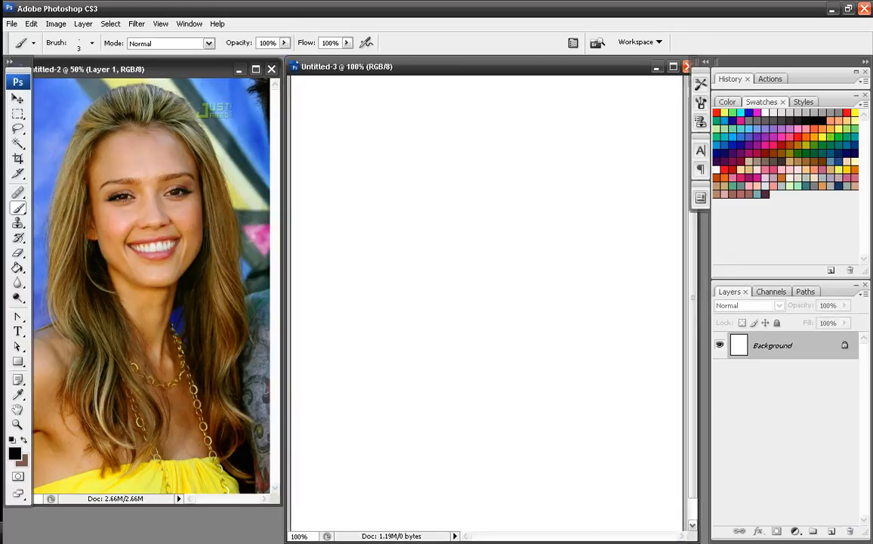
{"action": "left_click", "coordinate": [831, 531]}
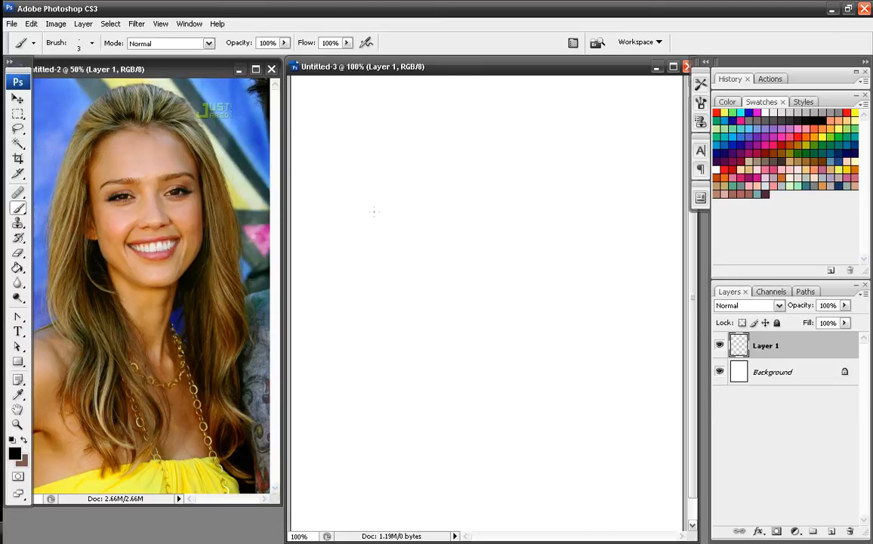
- Sketch a tilted centre line and eye line in the canvas's upper half, with rough eyes, nose, mouth and chin marks
{"action": "mouse_move", "coordinate": [474, 113]}
{"action": "left_mouse_down"}
{"action": "mouse_move", "coordinate": [493, 253]}
{"action": "mouse_move", "coordinate": [511, 253]}
{"action": "left_mouse_up"}
{"action": "mouse_move", "coordinate": [438, 181]}
{"action": "left_mouse_down"}
{"action": "mouse_move", "coordinate": [508, 156]}
{"action": "mouse_move", "coordinate": [452, 170]}
{"action": "mouse_move", "coordinate": [493, 163]}
{"action": "left_mouse_up"}
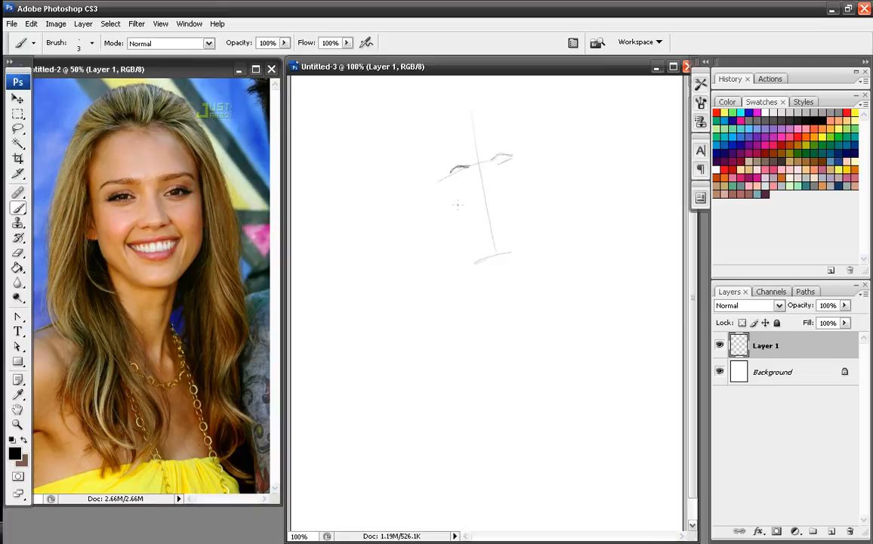
{"action": "mouse_move", "coordinate": [476, 193]}
{"action": "left_mouse_down"}
{"action": "mouse_move", "coordinate": [509, 198]}
{"action": "mouse_move", "coordinate": [470, 213]}
{"action": "mouse_move", "coordinate": [510, 201]}
{"action": "left_mouse_up"}
{"action": "key", "text": "ctrl+z"}
{"action": "left_click_drag", "start_coordinate": [510, 238], "coordinate": [484, 244]}
- Draw the light oval outline of the head around the facial features, from the forehead down both sides
{"action": "left_click_drag", "start_coordinate": [484, 109], "coordinate": [435, 177]}
{"action": "left_click_drag", "start_coordinate": [483, 109], "coordinate": [526, 163]}
{"action": "left_click_drag", "start_coordinate": [436, 181], "coordinate": [450, 217]}
{"action": "left_click_drag", "start_coordinate": [529, 137], "coordinate": [542, 198]}
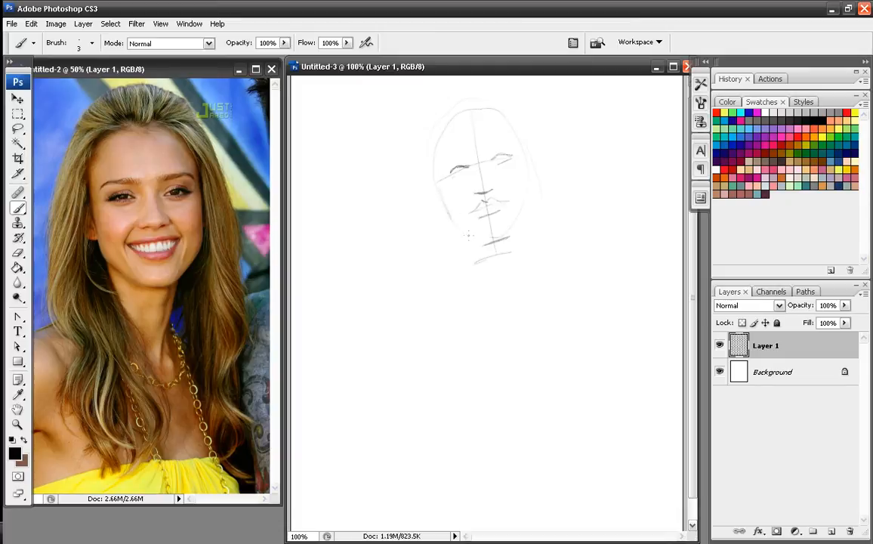
- Firm up the jaw and cheek lines, and move the whole face sketch slightly lower on the canvas
{"action": "left_click_drag", "start_coordinate": [451, 224], "coordinate": [476, 242]}
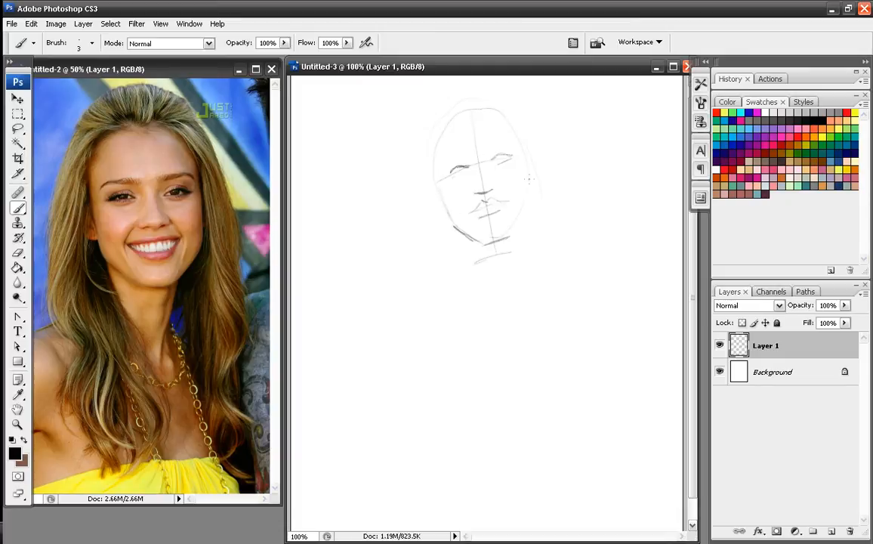
{"action": "left_click_drag", "start_coordinate": [522, 150], "coordinate": [527, 173]}
{"action": "left_click_drag", "start_coordinate": [526, 212], "coordinate": [516, 228]}
{"action": "key", "text": "v"}
{"action": "left_click_drag", "start_coordinate": [451, 170], "coordinate": [453, 193]}
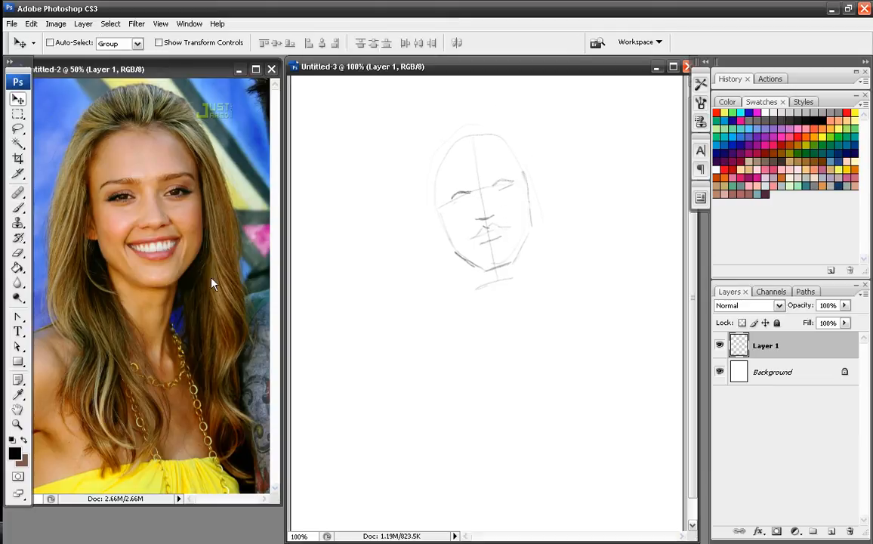
- Brush in the two sides of the neck and the shoulder lines sloping away from it
{"action": "key", "text": "b"}
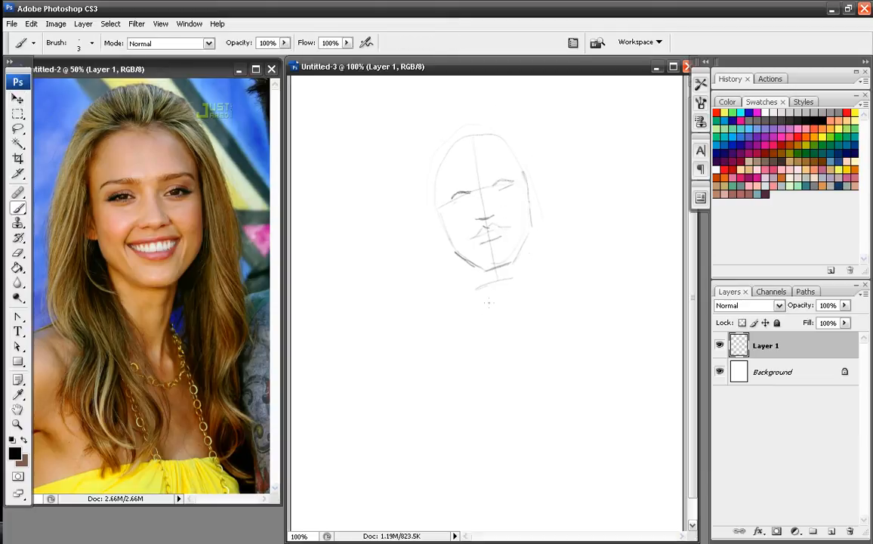
{"action": "left_click_drag", "start_coordinate": [465, 259], "coordinate": [488, 323]}
{"action": "left_click_drag", "start_coordinate": [521, 253], "coordinate": [512, 335]}
{"action": "left_click_drag", "start_coordinate": [520, 298], "coordinate": [547, 309]}
{"action": "mouse_move", "coordinate": [472, 299]}
{"action": "left_mouse_down"}
{"action": "mouse_move", "coordinate": [400, 339]}
{"action": "mouse_move", "coordinate": [450, 352]}
{"action": "left_mouse_up"}
- Sketch the raised upper arm on the left side of the figure and rough lines for both sides of the torso
{"action": "mouse_move", "coordinate": [448, 393]}
{"action": "left_mouse_down"}
{"action": "mouse_move", "coordinate": [415, 390]}
{"action": "mouse_move", "coordinate": [356, 440]}
{"action": "left_mouse_up"}
{"action": "mouse_move", "coordinate": [410, 352]}
{"action": "left_mouse_down"}
{"action": "mouse_move", "coordinate": [346, 406]}
{"action": "mouse_move", "coordinate": [432, 329]}
{"action": "mouse_move", "coordinate": [355, 399]}
{"action": "left_mouse_up"}
{"action": "left_click_drag", "start_coordinate": [415, 391], "coordinate": [351, 443]}
{"action": "left_click_drag", "start_coordinate": [441, 390], "coordinate": [415, 393]}
{"action": "left_click_drag", "start_coordinate": [473, 401], "coordinate": [457, 440]}
{"action": "left_click_drag", "start_coordinate": [537, 348], "coordinate": [549, 389]}
{"action": "left_click_drag", "start_coordinate": [553, 333], "coordinate": [559, 388]}
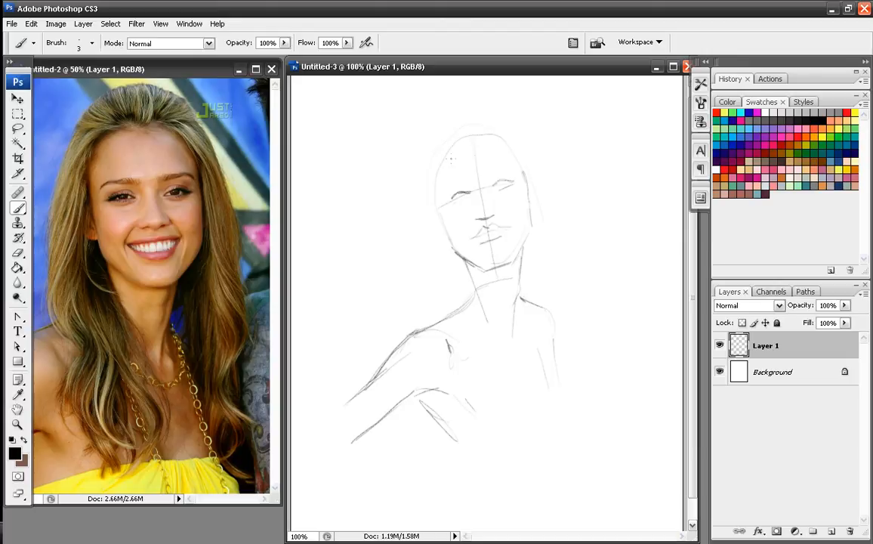
- Sketch the hair volume on top of the head, swept back from the forehead on both sides of the parting
{"action": "left_click_drag", "start_coordinate": [459, 157], "coordinate": [425, 159]}
{"action": "mouse_move", "coordinate": [454, 136]}
{"action": "left_mouse_down"}
{"action": "mouse_move", "coordinate": [489, 144]}
{"action": "mouse_move", "coordinate": [509, 132]}
{"action": "mouse_move", "coordinate": [462, 123]}
{"action": "mouse_move", "coordinate": [427, 147]}
{"action": "left_mouse_up"}
{"action": "left_click_drag", "start_coordinate": [519, 138], "coordinate": [466, 120]}
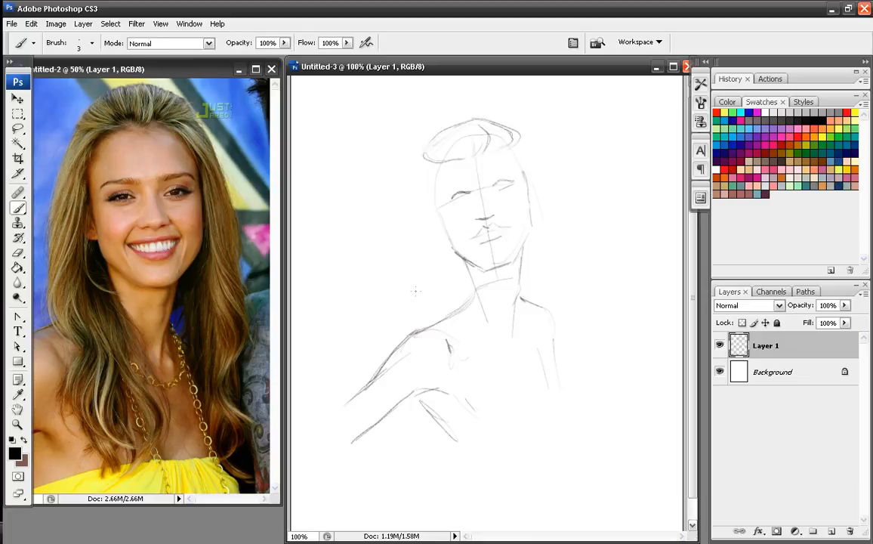
{"action": "left_click_drag", "start_coordinate": [497, 152], "coordinate": [533, 167]}
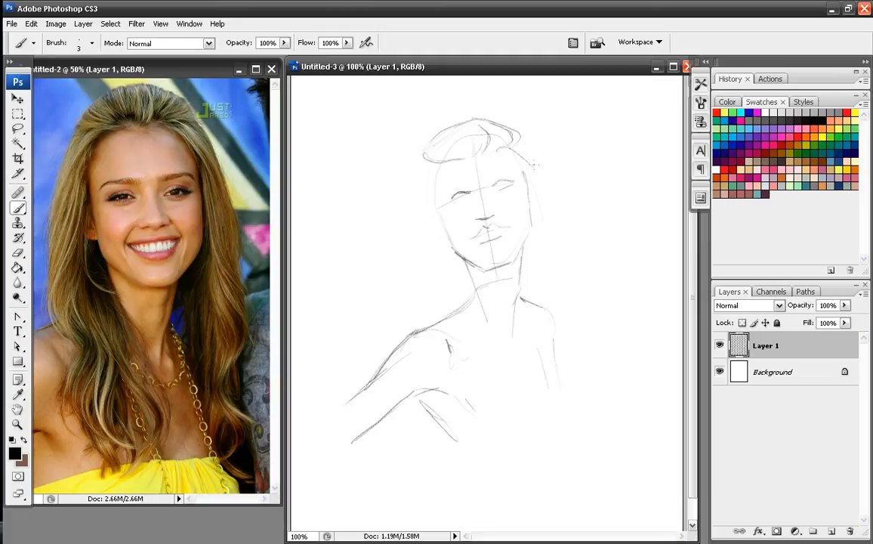
- Draw the inner and outer contours of the long hair falling past the left side of the face to the shoulder
{"action": "mouse_move", "coordinate": [453, 163]}
{"action": "left_mouse_down"}
{"action": "mouse_move", "coordinate": [437, 195]}
{"action": "mouse_move", "coordinate": [461, 162]}
{"action": "mouse_move", "coordinate": [425, 173]}
{"action": "mouse_move", "coordinate": [449, 184]}
{"action": "mouse_move", "coordinate": [457, 170]}
{"action": "mouse_move", "coordinate": [439, 181]}
{"action": "mouse_move", "coordinate": [435, 207]}
{"action": "mouse_move", "coordinate": [435, 237]}
{"action": "mouse_move", "coordinate": [443, 185]}
{"action": "mouse_move", "coordinate": [452, 329]}
{"action": "mouse_move", "coordinate": [430, 317]}
{"action": "left_mouse_up"}
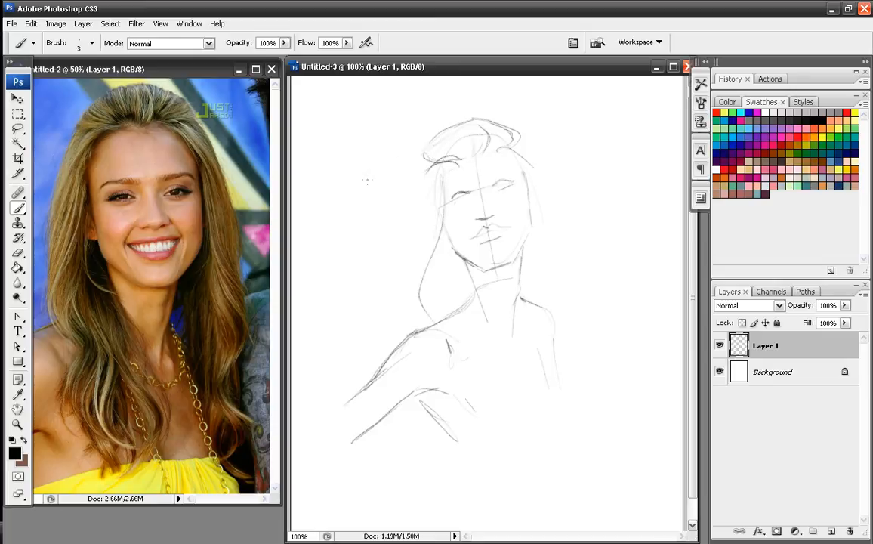
{"action": "mouse_move", "coordinate": [422, 162]}
{"action": "left_mouse_down"}
{"action": "mouse_move", "coordinate": [392, 249]}
{"action": "mouse_move", "coordinate": [415, 325]}
{"action": "mouse_move", "coordinate": [452, 391]}
{"action": "left_mouse_up"}
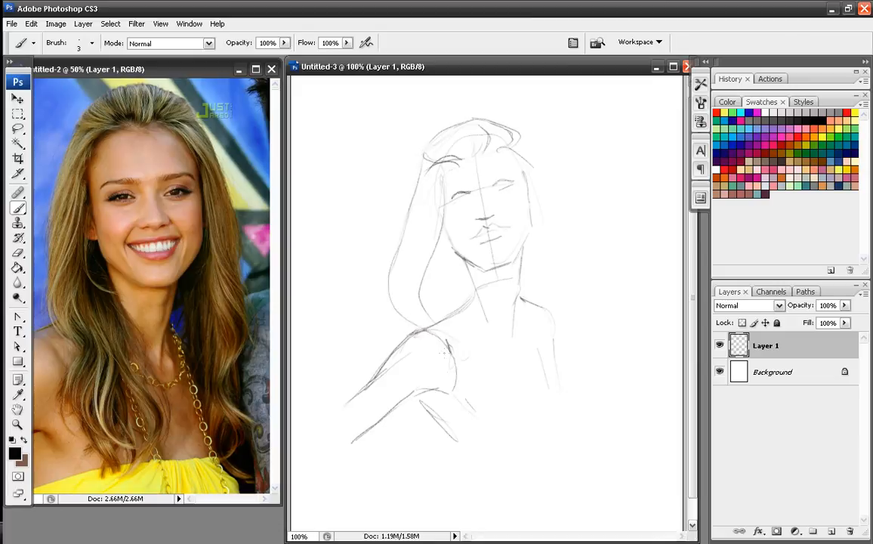
{"action": "left_click_drag", "start_coordinate": [430, 264], "coordinate": [432, 318]}
{"action": "mouse_move", "coordinate": [444, 217]}
{"action": "left_mouse_down"}
{"action": "mouse_move", "coordinate": [424, 307]}
{"action": "mouse_move", "coordinate": [433, 318]}
{"action": "left_mouse_up"}
{"action": "mouse_move", "coordinate": [443, 217]}
{"action": "left_mouse_down"}
{"action": "mouse_move", "coordinate": [421, 294]}
{"action": "mouse_move", "coordinate": [443, 331]}
{"action": "left_mouse_up"}
- Darken the face contour along both cheeks, the jaw and the chin with repeated strokes
{"action": "left_click_drag", "start_coordinate": [447, 230], "coordinate": [454, 251]}
{"action": "mouse_move", "coordinate": [526, 193]}
{"action": "left_mouse_down"}
{"action": "mouse_move", "coordinate": [531, 226]}
{"action": "mouse_move", "coordinate": [515, 267]}
{"action": "mouse_move", "coordinate": [504, 268]}
{"action": "left_mouse_up"}
{"action": "mouse_move", "coordinate": [530, 232]}
{"action": "left_mouse_down"}
{"action": "mouse_move", "coordinate": [509, 265]}
{"action": "mouse_move", "coordinate": [518, 256]}
{"action": "left_mouse_up"}
{"action": "left_click_drag", "start_coordinate": [532, 225], "coordinate": [507, 268]}
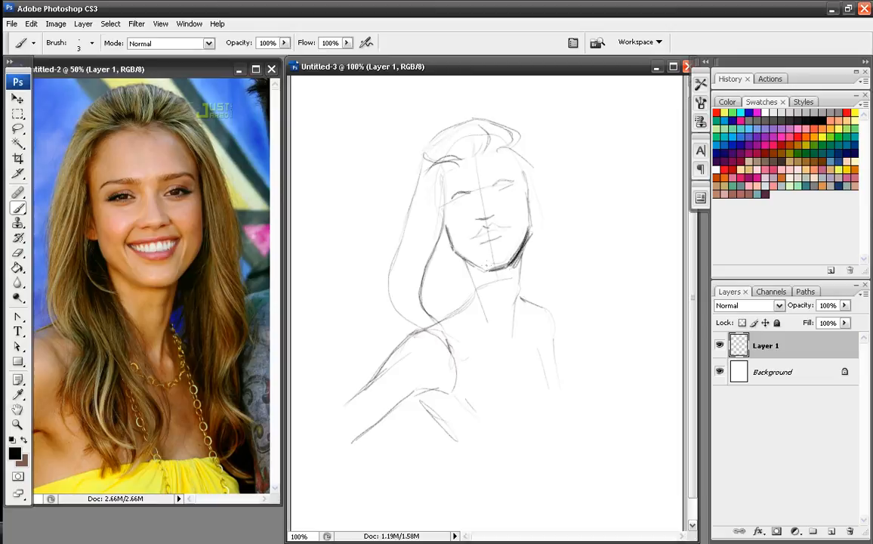
{"action": "left_click_drag", "start_coordinate": [453, 250], "coordinate": [491, 270]}
- Add a curved strand behind the jaw beside the neck, and reinforce the lower hair contour at the shoulder
{"action": "mouse_move", "coordinate": [444, 220]}
{"action": "left_mouse_down"}
{"action": "mouse_move", "coordinate": [445, 276]}
{"action": "mouse_move", "coordinate": [482, 297]}
{"action": "left_mouse_up"}
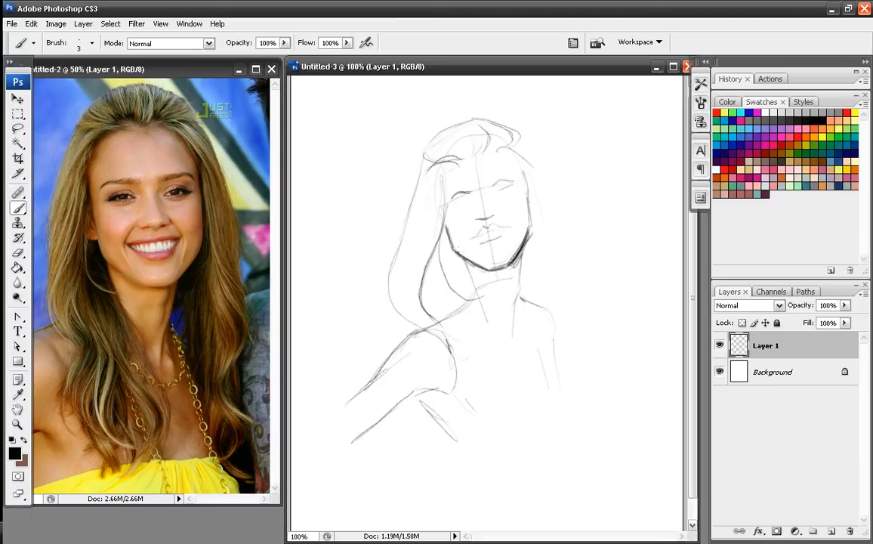
{"action": "left_click_drag", "start_coordinate": [444, 225], "coordinate": [422, 293]}
{"action": "mouse_move", "coordinate": [465, 305]}
{"action": "left_mouse_down"}
{"action": "mouse_move", "coordinate": [446, 320]}
{"action": "mouse_move", "coordinate": [453, 351]}
{"action": "mouse_move", "coordinate": [390, 293]}
{"action": "left_mouse_up"}
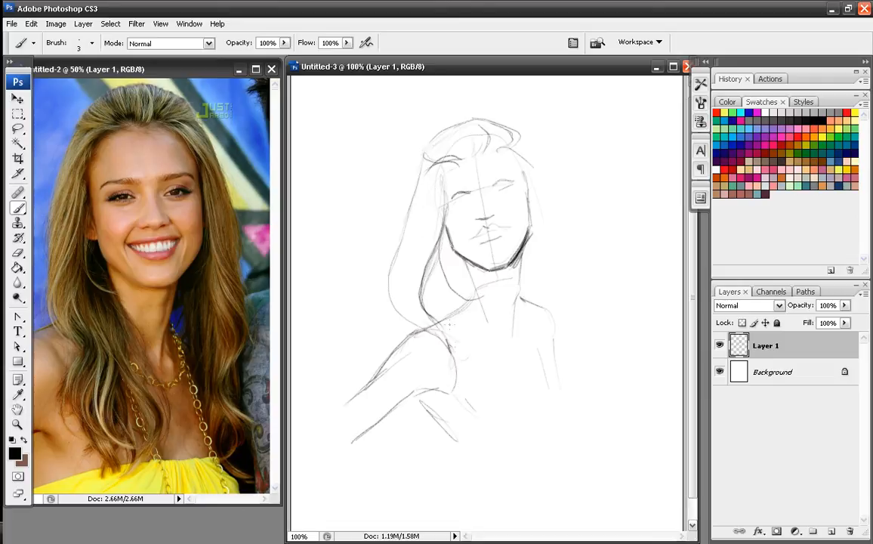
{"action": "left_click_drag", "start_coordinate": [433, 328], "coordinate": [416, 339]}
{"action": "mouse_move", "coordinate": [436, 173]}
{"action": "left_mouse_down"}
{"action": "mouse_move", "coordinate": [433, 324]}
{"action": "mouse_move", "coordinate": [444, 326]}
{"action": "mouse_move", "coordinate": [460, 390]}
{"action": "left_mouse_up"}
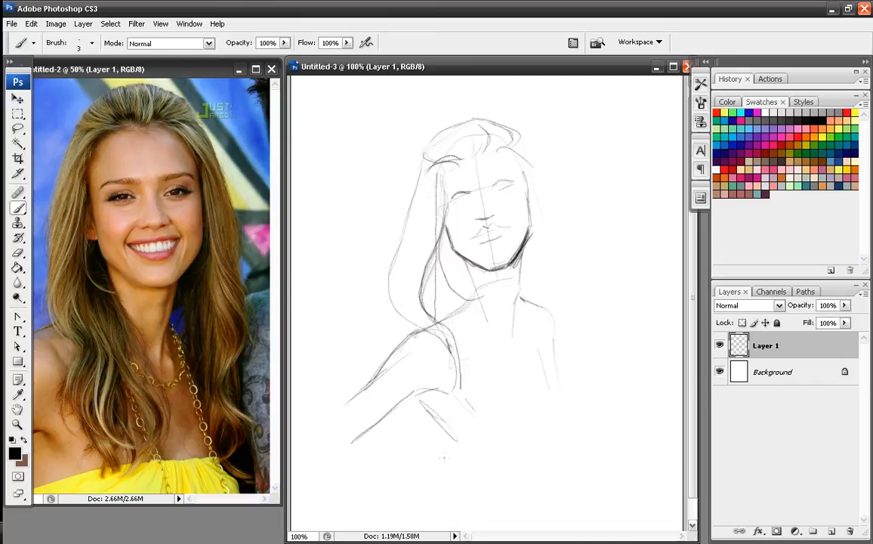
{"action": "key", "text": "ctrl+alt+z"}
{"action": "key", "text": "ctrl+alt+z"}
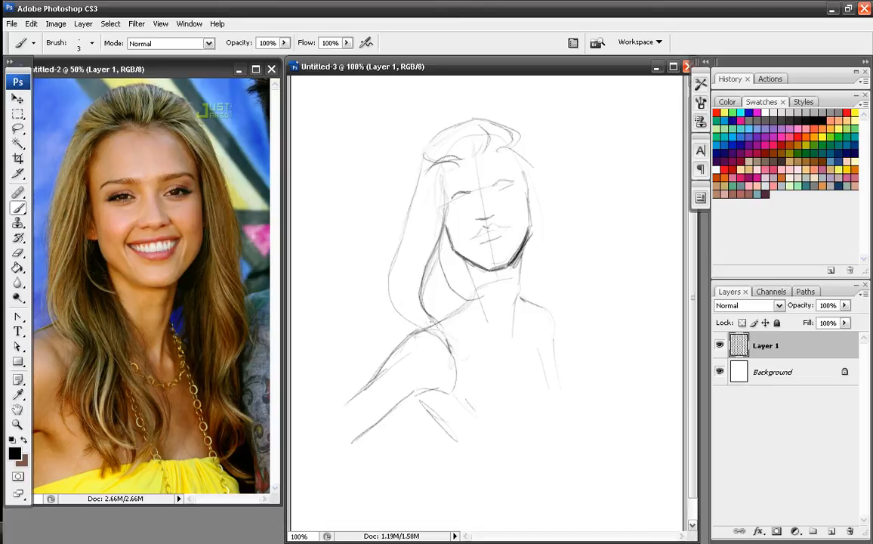
- Sketch light strands through the left hair mass and overlapping strands from the hairline along its outer edge
{"action": "left_click_drag", "start_coordinate": [443, 337], "coordinate": [445, 340]}
{"action": "mouse_move", "coordinate": [422, 230]}
{"action": "left_mouse_down"}
{"action": "mouse_move", "coordinate": [405, 288]}
{"action": "mouse_move", "coordinate": [449, 387]}
{"action": "left_mouse_up"}
{"action": "left_click_drag", "start_coordinate": [427, 183], "coordinate": [432, 286]}
{"action": "left_click_drag", "start_coordinate": [457, 165], "coordinate": [417, 188]}
{"action": "left_click_drag", "start_coordinate": [433, 172], "coordinate": [391, 246]}
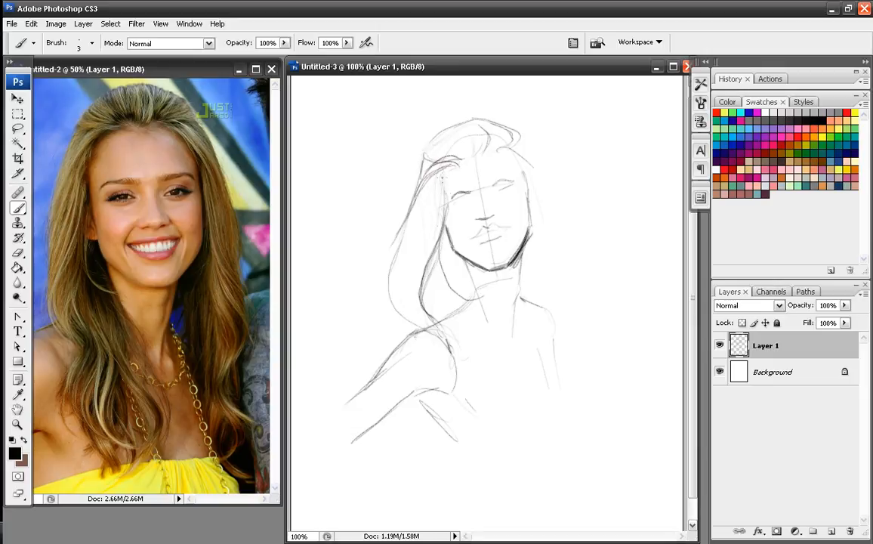
- Draw long flowing strands from beside the face, past the neck and over the shoulder, curving down to the chest
{"action": "left_click_drag", "start_coordinate": [443, 169], "coordinate": [421, 292]}
{"action": "left_click_drag", "start_coordinate": [434, 266], "coordinate": [438, 317]}
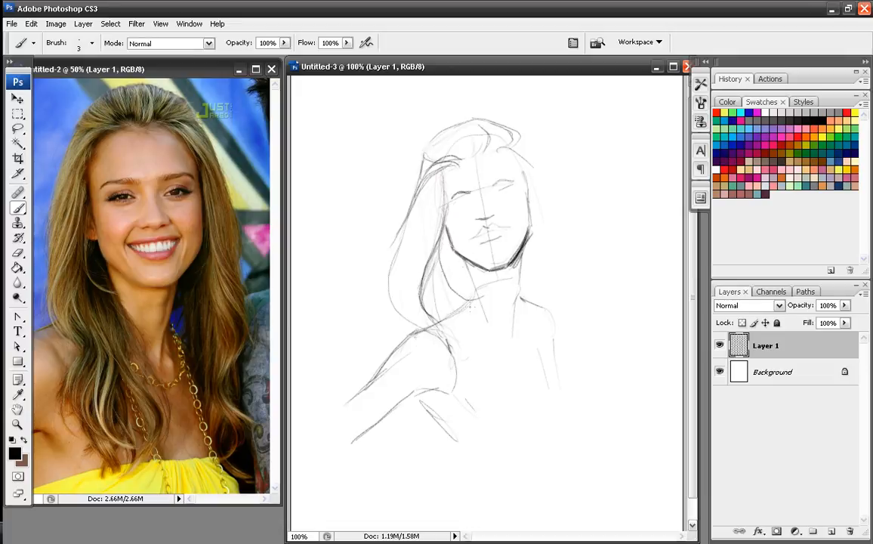
{"action": "left_click_drag", "start_coordinate": [426, 253], "coordinate": [419, 265]}
{"action": "left_click_drag", "start_coordinate": [451, 263], "coordinate": [500, 414]}
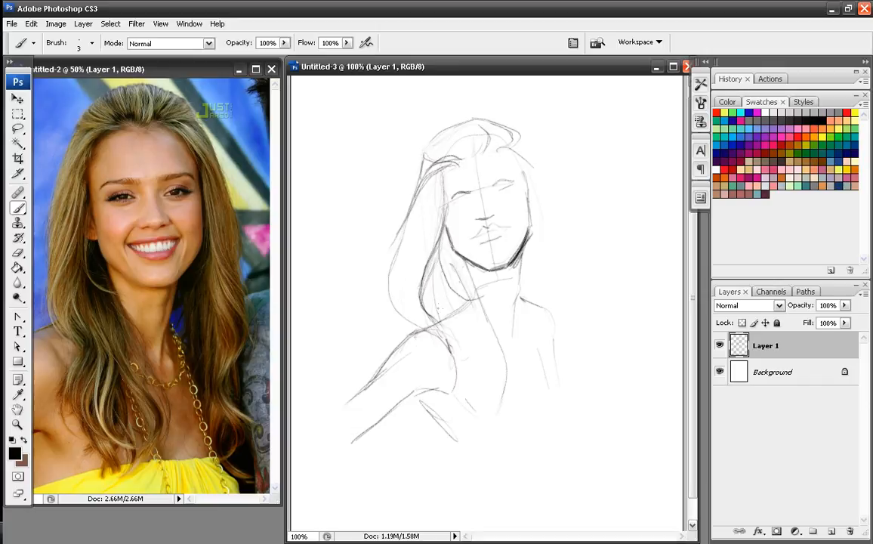
{"action": "left_click_drag", "start_coordinate": [434, 303], "coordinate": [447, 344]}
{"action": "mouse_move", "coordinate": [435, 311]}
{"action": "left_mouse_down"}
{"action": "mouse_move", "coordinate": [447, 408]}
{"action": "mouse_move", "coordinate": [487, 429]}
{"action": "left_mouse_up"}
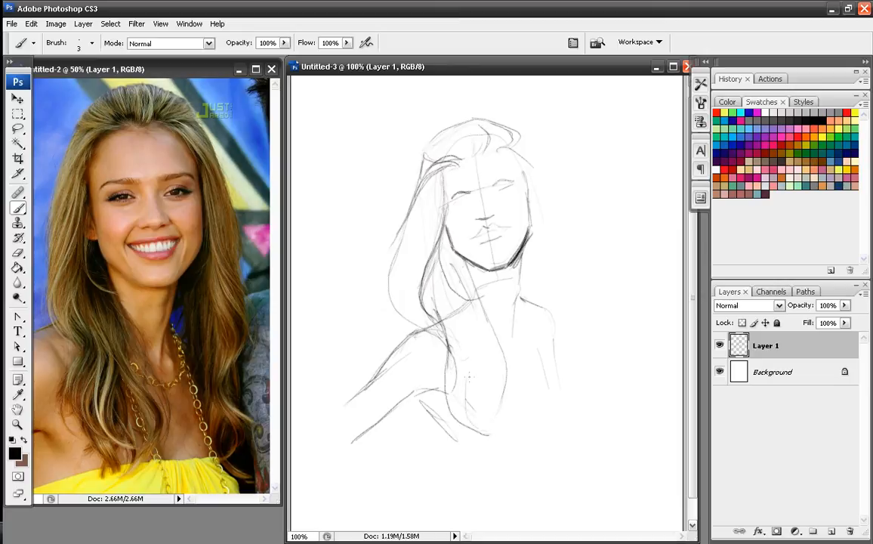
- Sketch wavy overlapping strands from the neck over the shoulder to the chest, with looping curls at the lower ends
{"action": "mouse_move", "coordinate": [449, 313]}
{"action": "left_mouse_down"}
{"action": "mouse_move", "coordinate": [463, 340]}
{"action": "mouse_move", "coordinate": [466, 413]}
{"action": "mouse_move", "coordinate": [487, 436]}
{"action": "mouse_move", "coordinate": [447, 367]}
{"action": "left_mouse_up"}
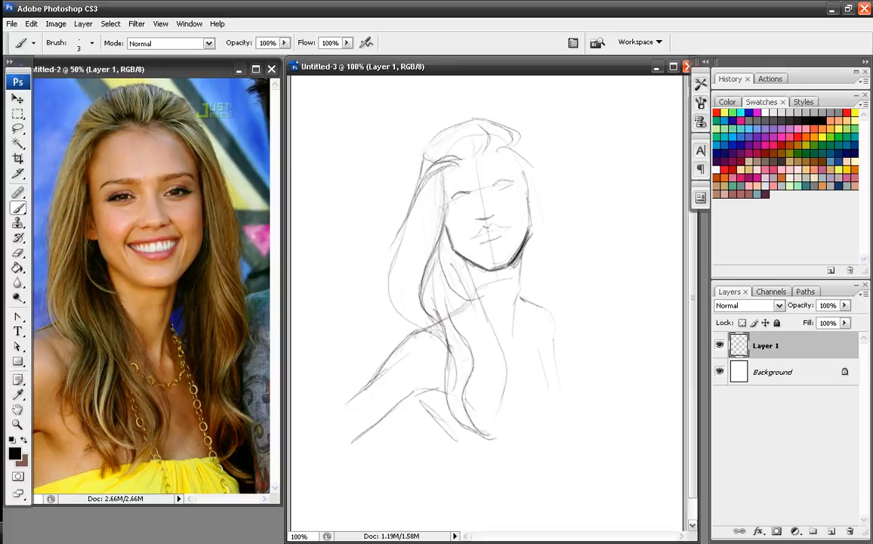
{"action": "mouse_move", "coordinate": [426, 330]}
{"action": "left_mouse_down"}
{"action": "mouse_move", "coordinate": [426, 365]}
{"action": "mouse_move", "coordinate": [456, 430]}
{"action": "left_mouse_up"}
{"action": "mouse_move", "coordinate": [442, 289]}
{"action": "left_mouse_down"}
{"action": "mouse_move", "coordinate": [503, 396]}
{"action": "mouse_move", "coordinate": [494, 466]}
{"action": "left_mouse_up"}
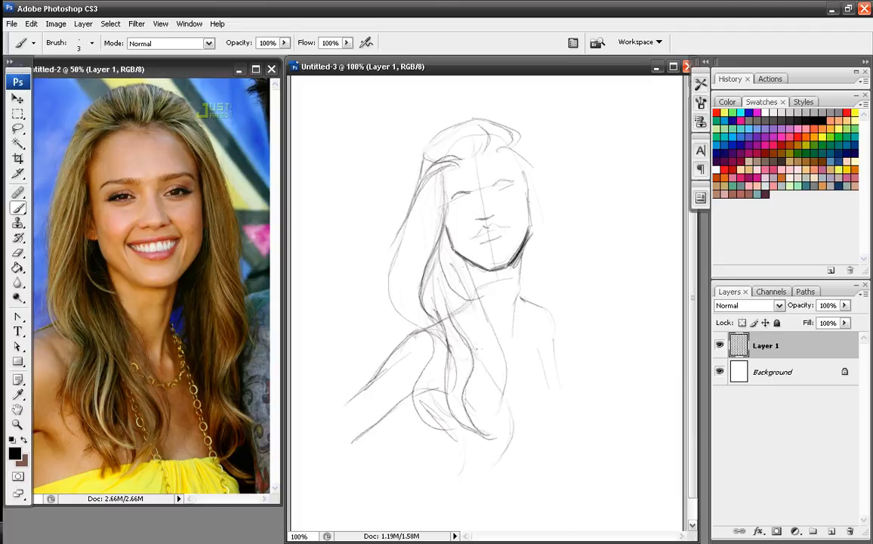
{"action": "mouse_move", "coordinate": [470, 323]}
{"action": "left_mouse_down"}
{"action": "mouse_move", "coordinate": [522, 411]}
{"action": "mouse_move", "coordinate": [498, 463]}
{"action": "left_mouse_up"}
{"action": "left_click_drag", "start_coordinate": [432, 337], "coordinate": [464, 433]}
{"action": "left_click_drag", "start_coordinate": [488, 386], "coordinate": [486, 435]}
{"action": "left_click_drag", "start_coordinate": [473, 347], "coordinate": [470, 370]}
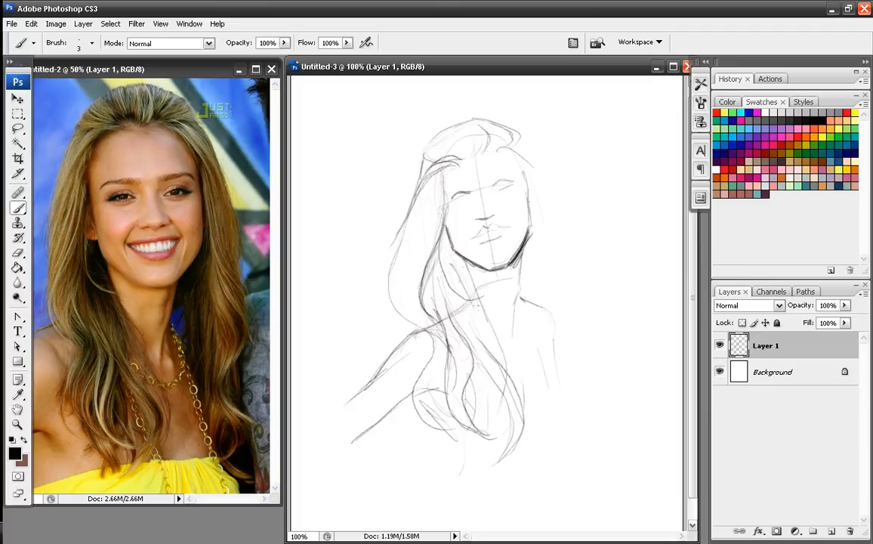
{"action": "left_click_drag", "start_coordinate": [435, 285], "coordinate": [460, 348]}
- Draw the outer contour of the right hair mass from the crown past the cheek, with strands starting at the hairline
{"action": "left_click_drag", "start_coordinate": [523, 142], "coordinate": [564, 232]}
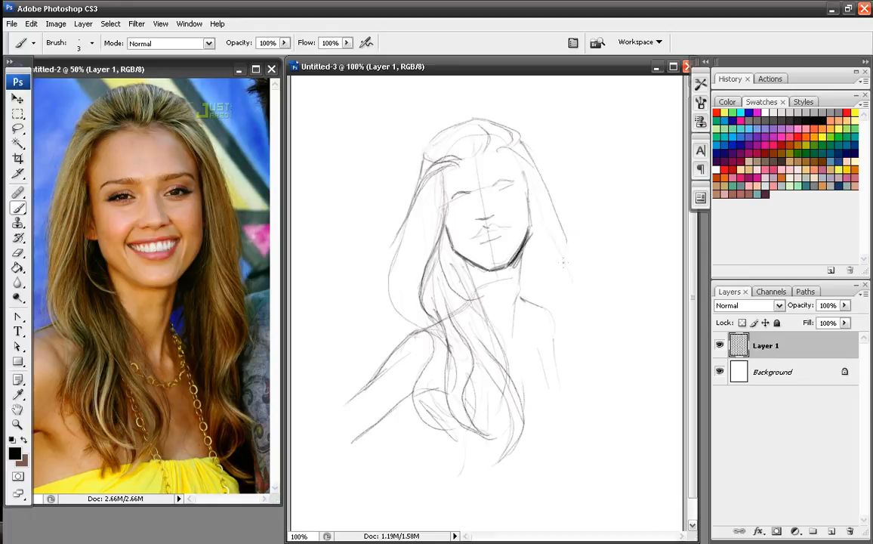
{"action": "left_click_drag", "start_coordinate": [545, 185], "coordinate": [566, 264]}
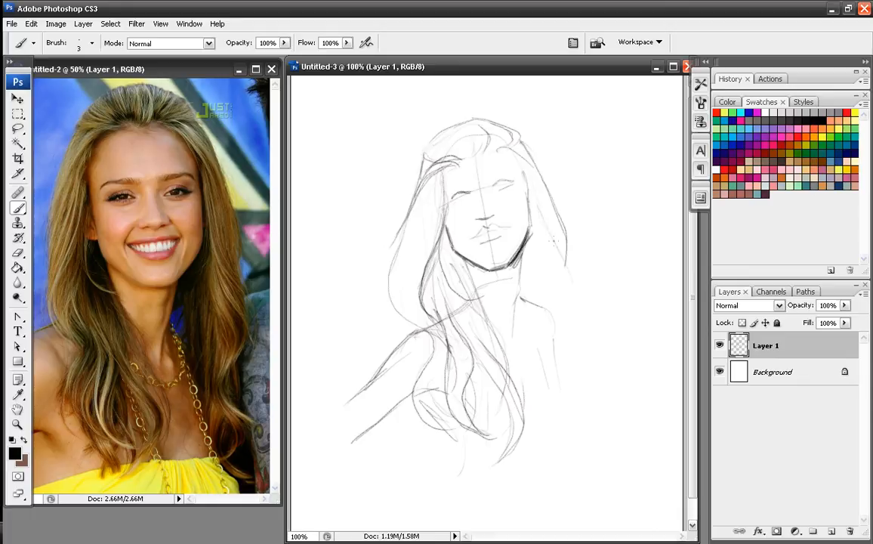
{"action": "key", "text": "ctrl+z"}
{"action": "left_click_drag", "start_coordinate": [500, 156], "coordinate": [545, 192]}
{"action": "mouse_move", "coordinate": [505, 146]}
{"action": "left_mouse_down"}
{"action": "mouse_move", "coordinate": [539, 167]}
{"action": "mouse_move", "coordinate": [566, 250]}
{"action": "left_mouse_up"}
{"action": "left_click_drag", "start_coordinate": [535, 179], "coordinate": [554, 237]}
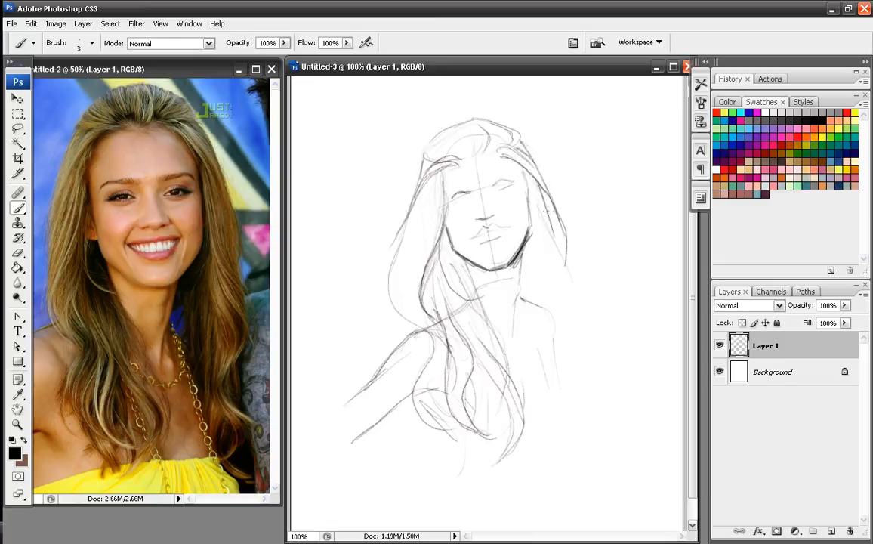
- Extend the right hair contour in a curve to the shoulder and add inner strands beside the cheek
{"action": "left_click_drag", "start_coordinate": [520, 141], "coordinate": [529, 151]}
{"action": "left_click_drag", "start_coordinate": [531, 187], "coordinate": [536, 219]}
{"action": "left_click_drag", "start_coordinate": [536, 184], "coordinate": [552, 234]}
{"action": "left_click_drag", "start_coordinate": [546, 199], "coordinate": [572, 268]}
{"action": "mouse_move", "coordinate": [552, 222]}
{"action": "left_mouse_down"}
{"action": "mouse_move", "coordinate": [575, 275]}
{"action": "mouse_move", "coordinate": [571, 327]}
{"action": "left_mouse_up"}
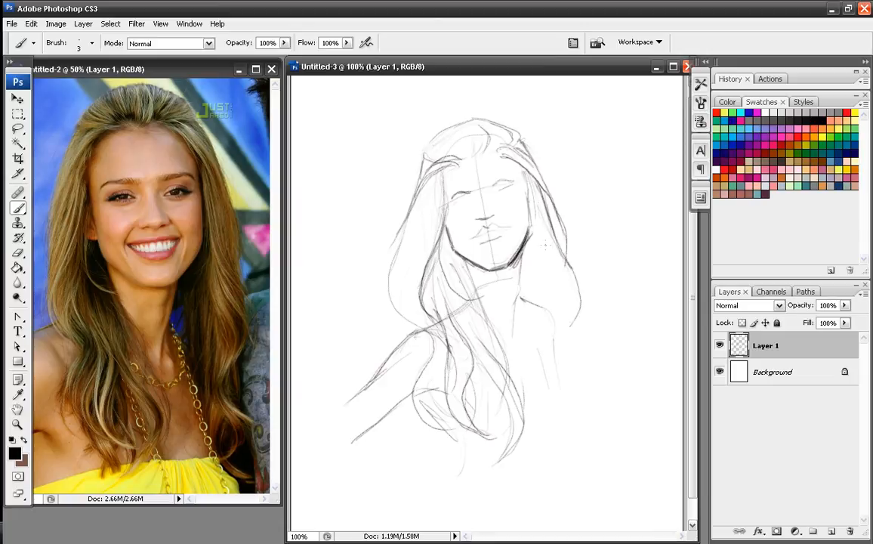
{"action": "left_click_drag", "start_coordinate": [531, 171], "coordinate": [570, 311]}
{"action": "left_click_drag", "start_coordinate": [563, 330], "coordinate": [551, 270]}
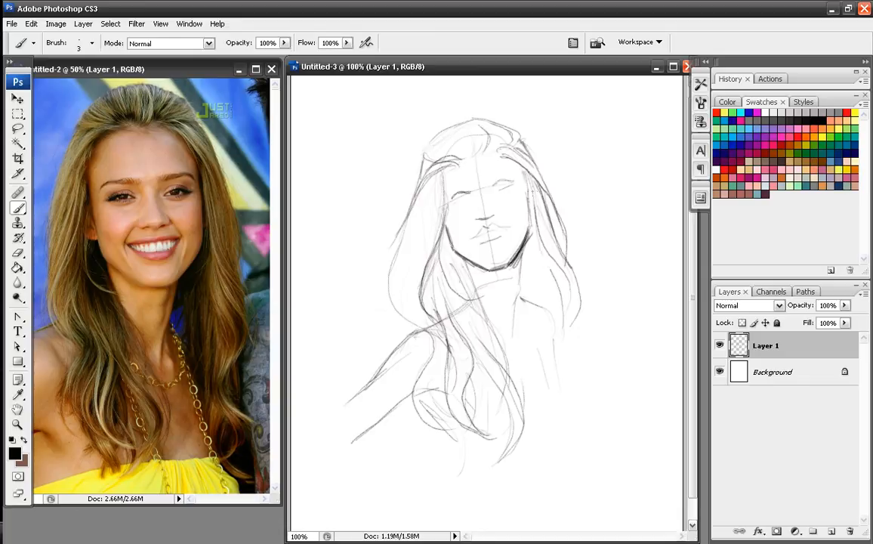
- Reinforce the right hair strands and continue them as wavy locks over the shoulder down to the chest
{"action": "mouse_move", "coordinate": [541, 199]}
{"action": "left_mouse_down"}
{"action": "mouse_move", "coordinate": [546, 271]}
{"action": "mouse_move", "coordinate": [539, 246]}
{"action": "mouse_move", "coordinate": [564, 305]}
{"action": "left_mouse_up"}
{"action": "left_click_drag", "start_coordinate": [547, 216], "coordinate": [569, 267]}
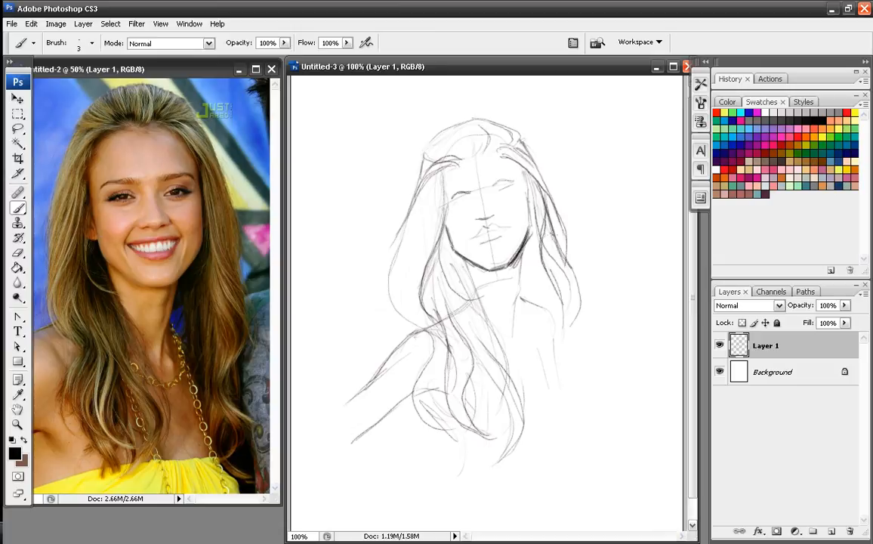
{"action": "mouse_move", "coordinate": [562, 225]}
{"action": "left_mouse_down"}
{"action": "mouse_move", "coordinate": [584, 268]}
{"action": "mouse_move", "coordinate": [572, 325]}
{"action": "left_mouse_up"}
{"action": "mouse_move", "coordinate": [569, 258]}
{"action": "left_mouse_down"}
{"action": "mouse_move", "coordinate": [582, 313]}
{"action": "mouse_move", "coordinate": [572, 327]}
{"action": "mouse_move", "coordinate": [591, 374]}
{"action": "mouse_move", "coordinate": [562, 426]}
{"action": "left_mouse_up"}
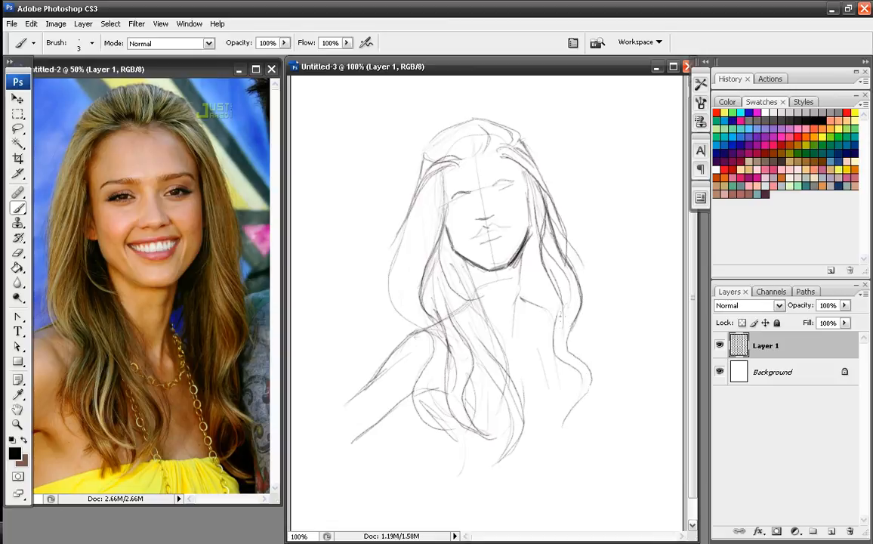
{"action": "mouse_move", "coordinate": [572, 328]}
{"action": "left_mouse_down"}
{"action": "mouse_move", "coordinate": [569, 343]}
{"action": "mouse_move", "coordinate": [592, 359]}
{"action": "mouse_move", "coordinate": [561, 423]}
{"action": "left_mouse_up"}
{"action": "left_click_drag", "start_coordinate": [570, 378], "coordinate": [596, 447]}
{"action": "left_click_drag", "start_coordinate": [558, 396], "coordinate": [586, 442]}
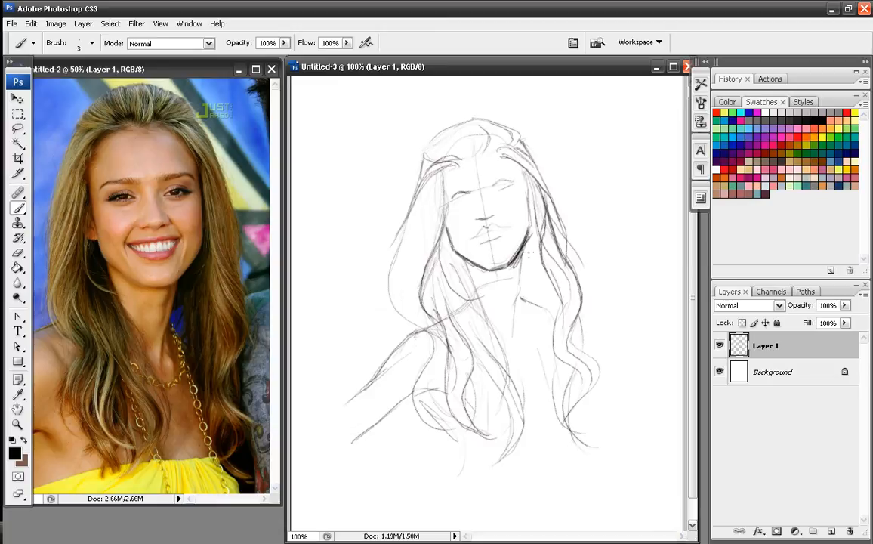
- Add short strands behind the right side of the jaw, running down beside the neck to the shoulder
{"action": "mouse_move", "coordinate": [524, 259]}
{"action": "left_mouse_down"}
{"action": "mouse_move", "coordinate": [524, 297]}
{"action": "mouse_move", "coordinate": [531, 281]}
{"action": "mouse_move", "coordinate": [516, 299]}
{"action": "left_mouse_up"}
{"action": "mouse_move", "coordinate": [526, 263]}
{"action": "left_mouse_down"}
{"action": "mouse_move", "coordinate": [533, 304]}
{"action": "mouse_move", "coordinate": [548, 321]}
{"action": "left_mouse_up"}
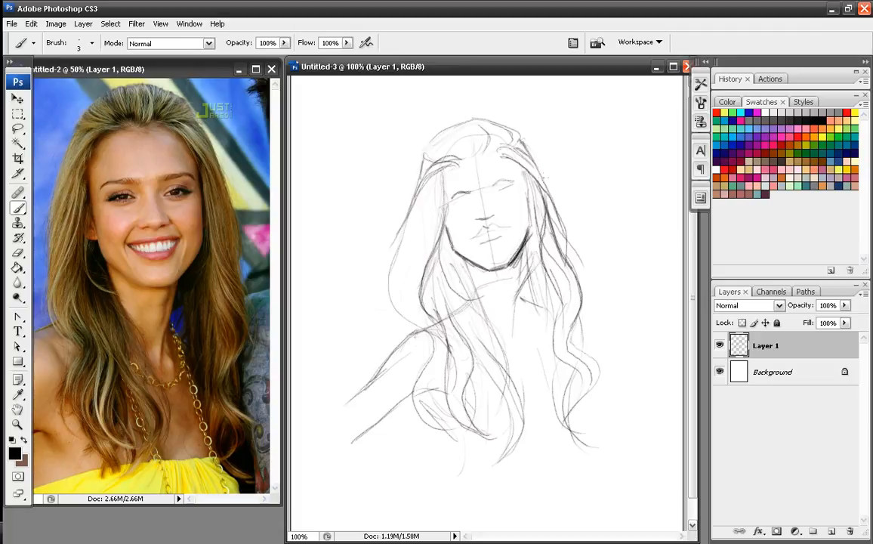
{"action": "left_click_drag", "start_coordinate": [530, 221], "coordinate": [514, 272]}
{"action": "left_click_drag", "start_coordinate": [528, 238], "coordinate": [525, 265]}
- Sketch strands through the left hair mass, from the temple beside the face down to the shoulder
{"action": "mouse_move", "coordinate": [439, 246]}
{"action": "left_mouse_down"}
{"action": "mouse_move", "coordinate": [422, 293]}
{"action": "mouse_move", "coordinate": [427, 334]}
{"action": "mouse_move", "coordinate": [421, 258]}
{"action": "mouse_move", "coordinate": [435, 222]}
{"action": "left_mouse_up"}
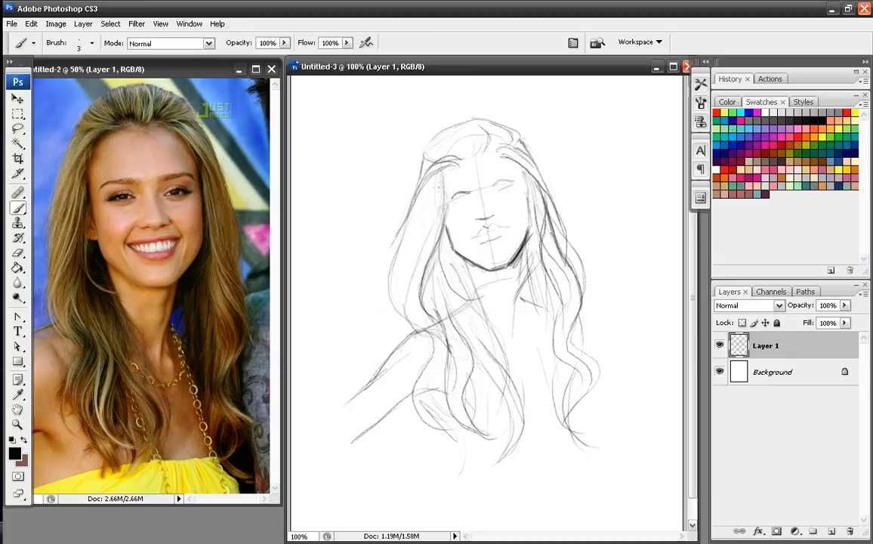
{"action": "mouse_move", "coordinate": [442, 183]}
{"action": "left_mouse_down"}
{"action": "mouse_move", "coordinate": [411, 283]}
{"action": "mouse_move", "coordinate": [447, 325]}
{"action": "left_mouse_up"}
{"action": "left_click_drag", "start_coordinate": [438, 194], "coordinate": [410, 287]}
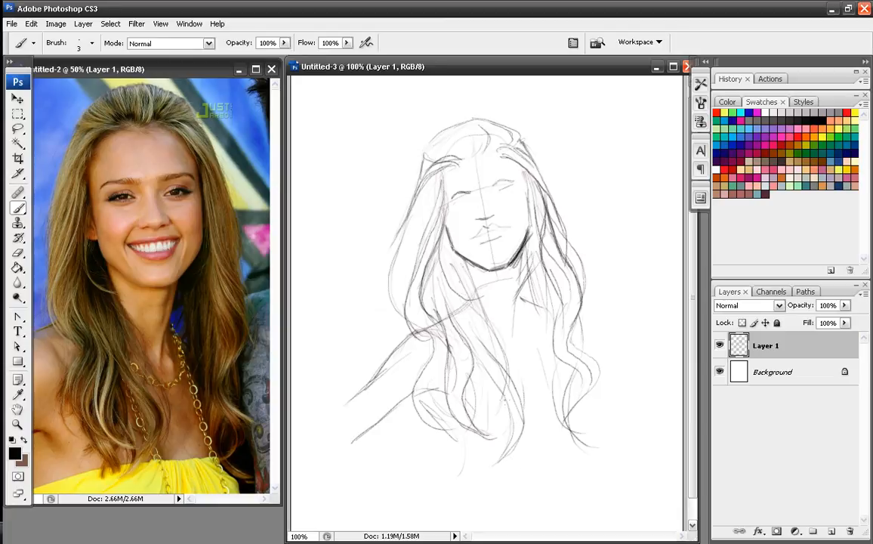
- Select the mouth with the Lasso, move it slightly lower on the face, and return to the Brush tool
{"action": "left_click", "coordinate": [18, 128]}
{"action": "mouse_move", "coordinate": [516, 224]}
{"action": "left_mouse_down"}
{"action": "mouse_move", "coordinate": [475, 225]}
{"action": "mouse_move", "coordinate": [464, 237]}
{"action": "mouse_move", "coordinate": [493, 250]}
{"action": "mouse_move", "coordinate": [517, 225]}
{"action": "left_mouse_up"}
{"action": "left_click", "coordinate": [17, 99]}
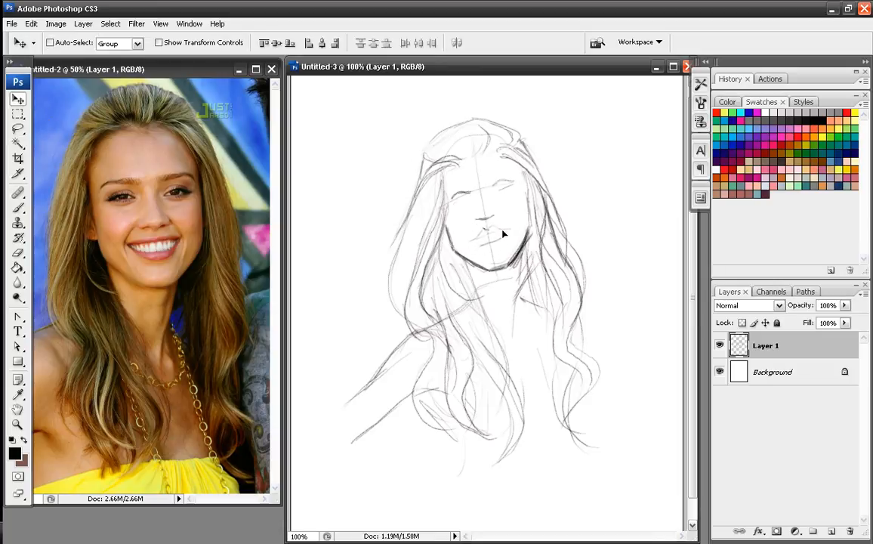
{"action": "left_click_drag", "start_coordinate": [503, 234], "coordinate": [503, 234]}
{"action": "key", "text": "l"}
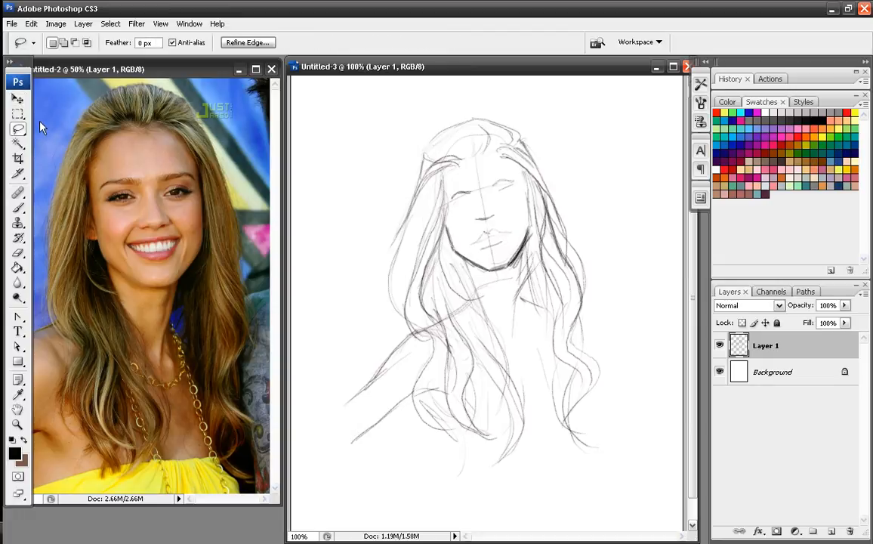
{"action": "key", "text": "b"}
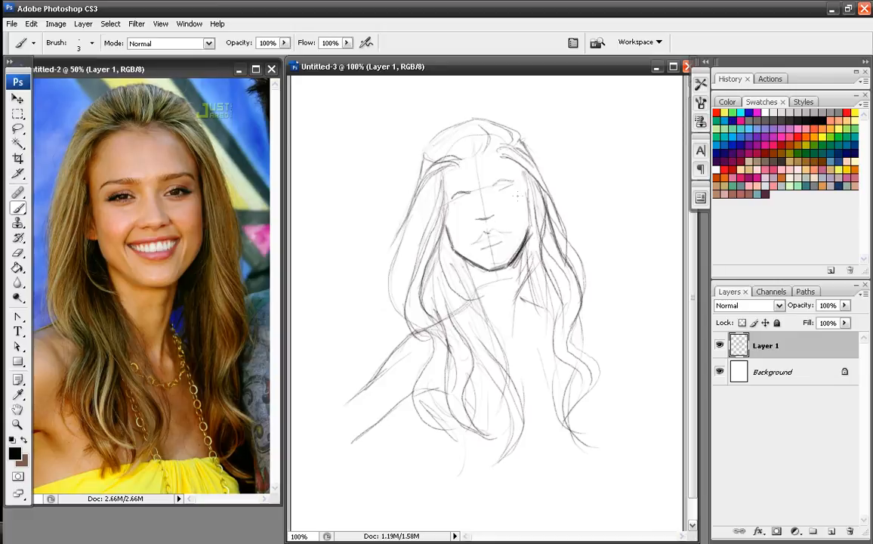
{"action": "left_click", "coordinate": [18, 129]}
{"action": "left_click_drag", "start_coordinate": [408, 180], "coordinate": [415, 200]}
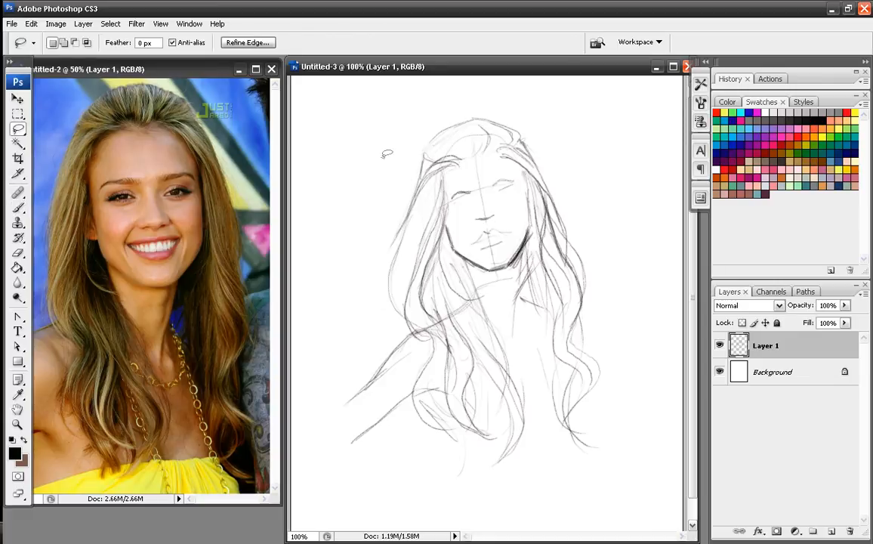
{"action": "left_click_drag", "start_coordinate": [383, 164], "coordinate": [382, 145]}
{"action": "left_click", "coordinate": [438, 218]}
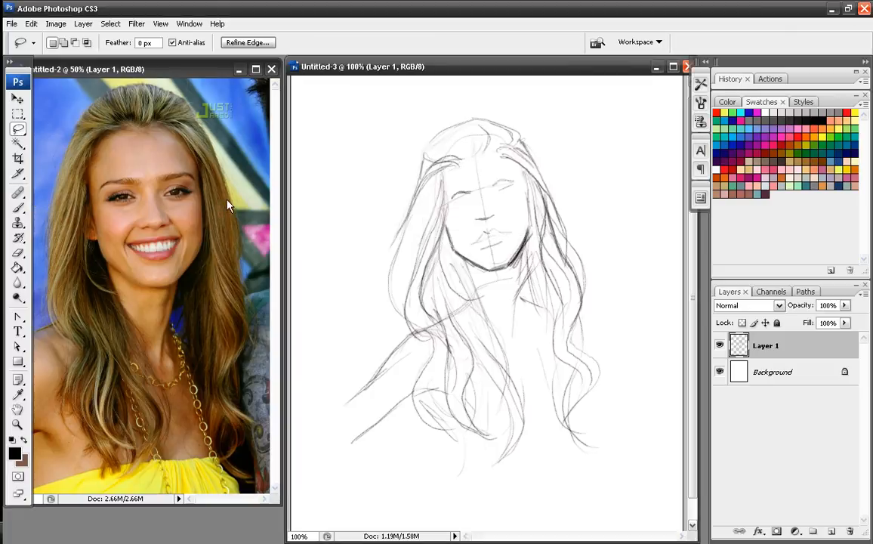
{"action": "left_click", "coordinate": [17, 210]}
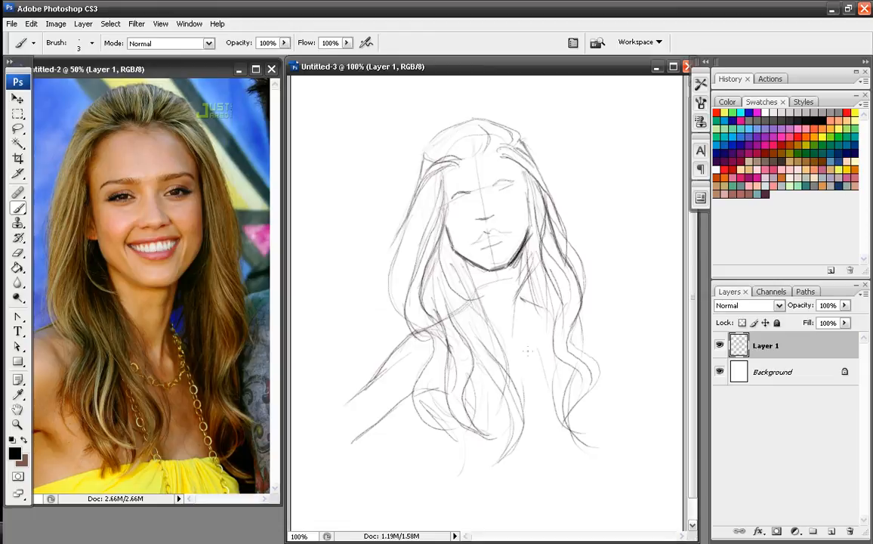
{"action": "left_click", "coordinate": [18, 129]}
{"action": "mouse_move", "coordinate": [388, 160]}
{"action": "left_mouse_down"}
{"action": "mouse_move", "coordinate": [379, 201]}
{"action": "mouse_move", "coordinate": [414, 307]}
{"action": "left_mouse_up"}
{"action": "key", "text": "ctrl+d"}
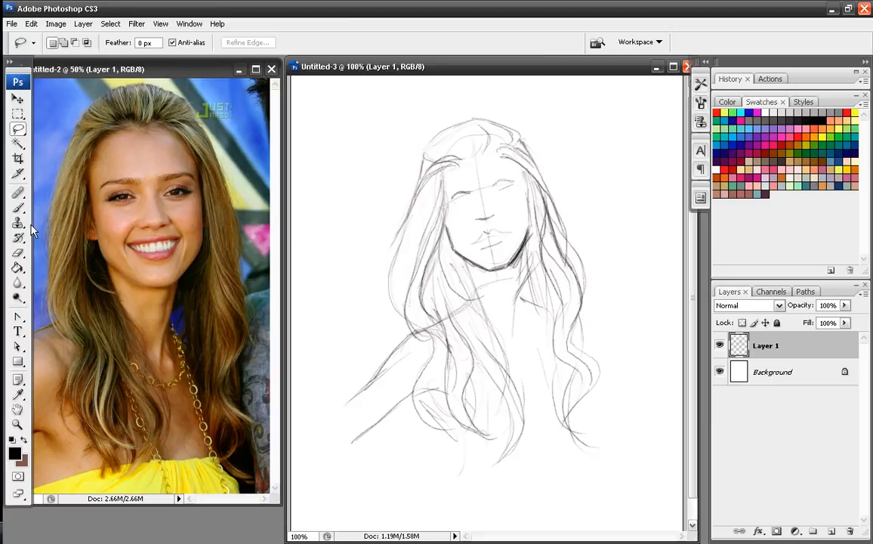
{"action": "left_click", "coordinate": [18, 207]}
{"action": "left_click_drag", "start_coordinate": [393, 158], "coordinate": [398, 227]}
{"action": "key", "text": "ctrl+z"}
- Define the nose with strokes at its base and bridge, and darken the strands curving from the neck to the chest
{"action": "mouse_move", "coordinate": [489, 213]}
{"action": "left_mouse_down"}
{"action": "mouse_move", "coordinate": [496, 224]}
{"action": "mouse_move", "coordinate": [477, 226]}
{"action": "mouse_move", "coordinate": [492, 218]}
{"action": "mouse_move", "coordinate": [478, 206]}
{"action": "left_mouse_up"}
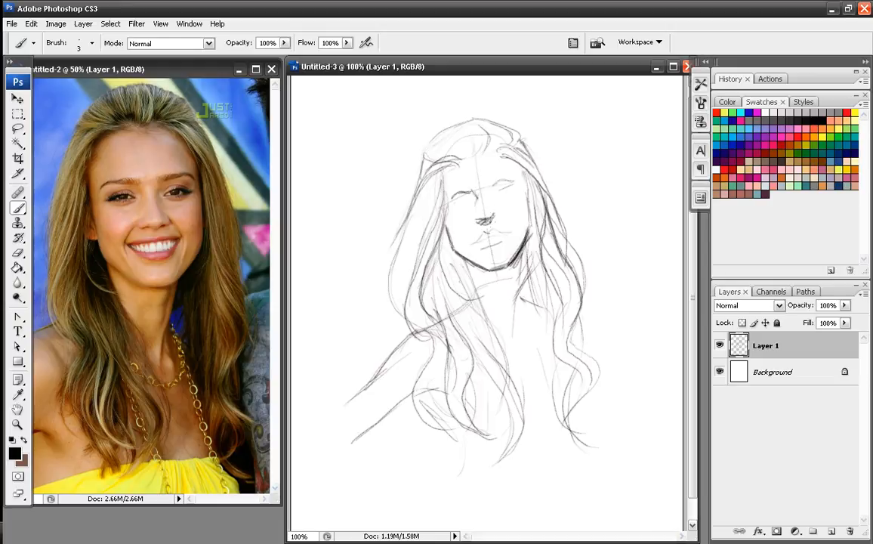
{"action": "left_click_drag", "start_coordinate": [475, 191], "coordinate": [484, 212]}
{"action": "mouse_move", "coordinate": [466, 304]}
{"action": "left_mouse_down"}
{"action": "mouse_move", "coordinate": [505, 358]}
{"action": "mouse_move", "coordinate": [504, 412]}
{"action": "left_mouse_up"}
{"action": "left_click_drag", "start_coordinate": [473, 368], "coordinate": [470, 421]}
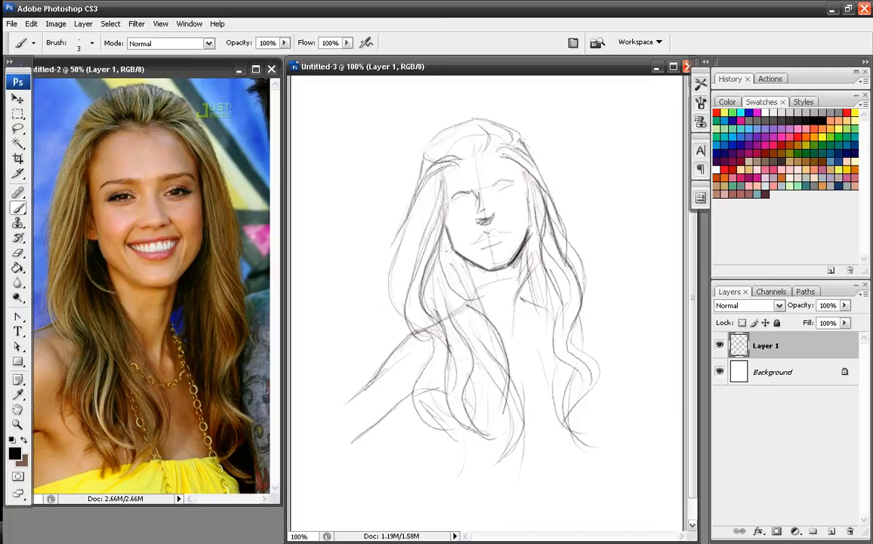
- Darken the inner and outer contours of the left hair mass from the hairline to where they meet at the shoulder
{"action": "left_click_drag", "start_coordinate": [444, 181], "coordinate": [447, 214]}
{"action": "mouse_move", "coordinate": [444, 179]}
{"action": "left_mouse_down"}
{"action": "mouse_move", "coordinate": [445, 228]}
{"action": "mouse_move", "coordinate": [424, 275]}
{"action": "mouse_move", "coordinate": [434, 323]}
{"action": "mouse_move", "coordinate": [449, 332]}
{"action": "left_mouse_up"}
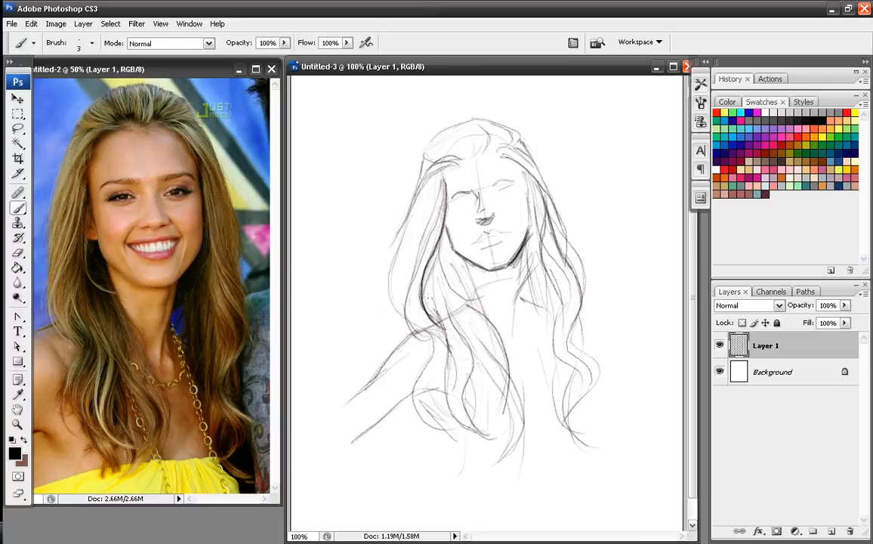
{"action": "left_click_drag", "start_coordinate": [428, 177], "coordinate": [395, 247]}
{"action": "mouse_move", "coordinate": [411, 209]}
{"action": "left_mouse_down"}
{"action": "mouse_move", "coordinate": [390, 299]}
{"action": "mouse_move", "coordinate": [440, 348]}
{"action": "left_mouse_up"}
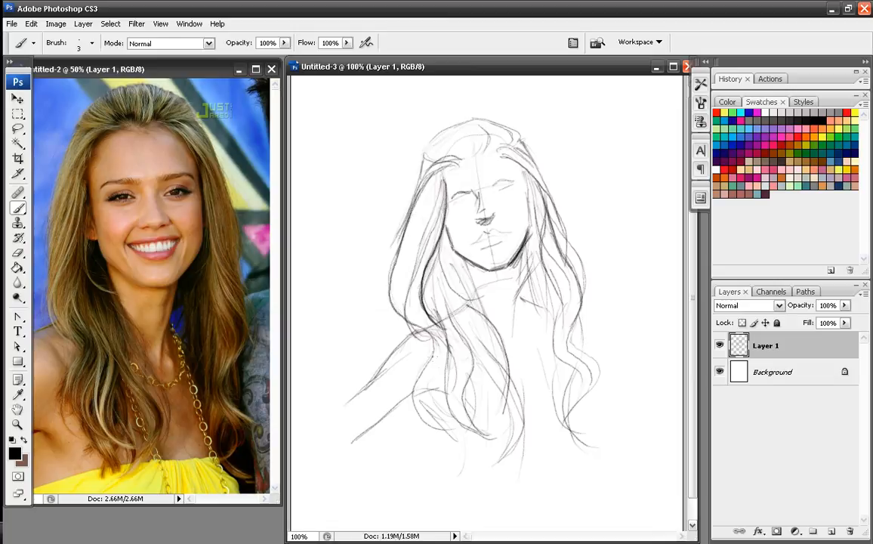
{"action": "mouse_move", "coordinate": [385, 281]}
{"action": "left_mouse_down"}
{"action": "mouse_move", "coordinate": [403, 341]}
{"action": "mouse_move", "coordinate": [430, 371]}
{"action": "left_mouse_up"}
{"action": "mouse_move", "coordinate": [403, 165]}
{"action": "left_mouse_down"}
{"action": "mouse_move", "coordinate": [369, 296]}
{"action": "mouse_move", "coordinate": [398, 301]}
{"action": "left_mouse_up"}
{"action": "mouse_move", "coordinate": [434, 337]}
{"action": "left_mouse_down"}
{"action": "mouse_move", "coordinate": [417, 334]}
{"action": "mouse_move", "coordinate": [407, 300]}
{"action": "left_mouse_up"}
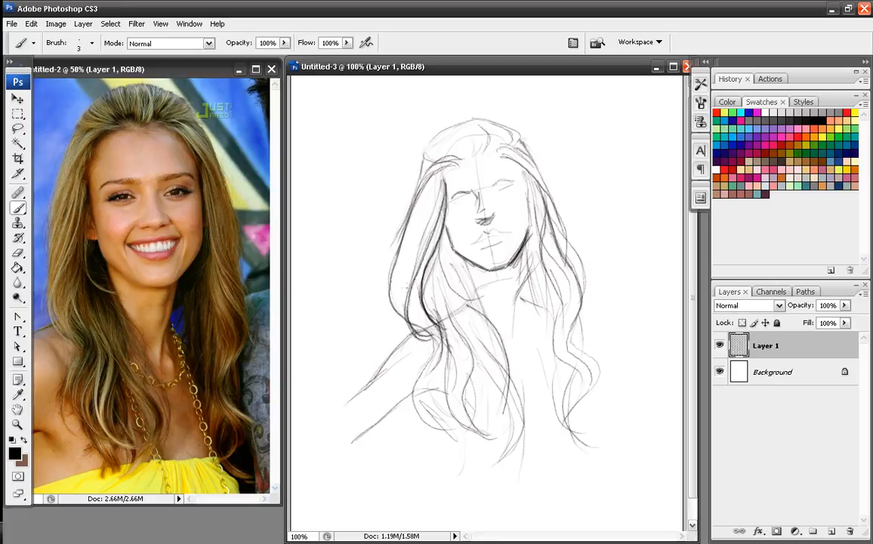
- Fill the left hair mass with inner strands near the hairline and along its lower curve, redoing one misplaced stroke
{"action": "mouse_move", "coordinate": [420, 340]}
{"action": "left_mouse_down"}
{"action": "mouse_move", "coordinate": [405, 300]}
{"action": "mouse_move", "coordinate": [440, 186]}
{"action": "mouse_move", "coordinate": [421, 259]}
{"action": "left_mouse_up"}
{"action": "left_click_drag", "start_coordinate": [436, 174], "coordinate": [417, 234]}
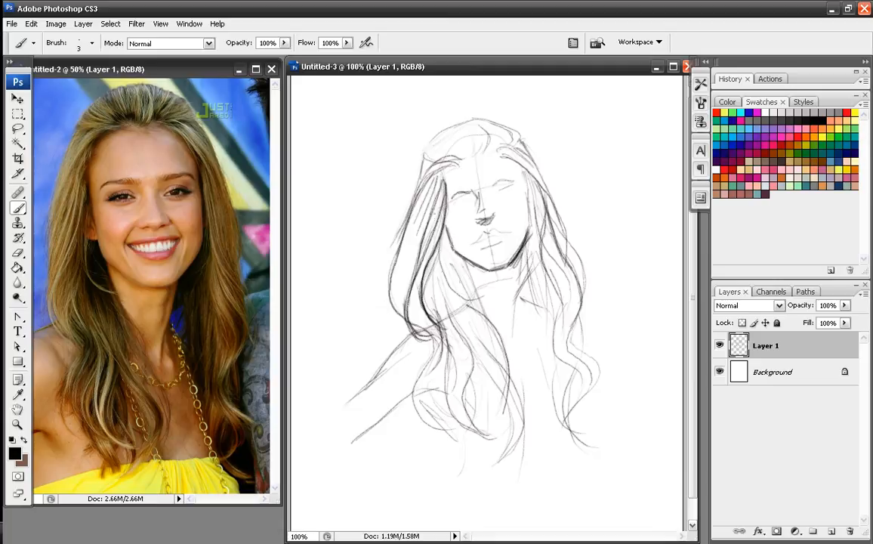
{"action": "key", "text": "ctrl+z"}
{"action": "mouse_move", "coordinate": [440, 174]}
{"action": "left_mouse_down"}
{"action": "mouse_move", "coordinate": [420, 204]}
{"action": "mouse_move", "coordinate": [428, 190]}
{"action": "left_mouse_up"}
{"action": "left_click_drag", "start_coordinate": [408, 262], "coordinate": [402, 320]}
{"action": "left_click_drag", "start_coordinate": [421, 271], "coordinate": [415, 315]}
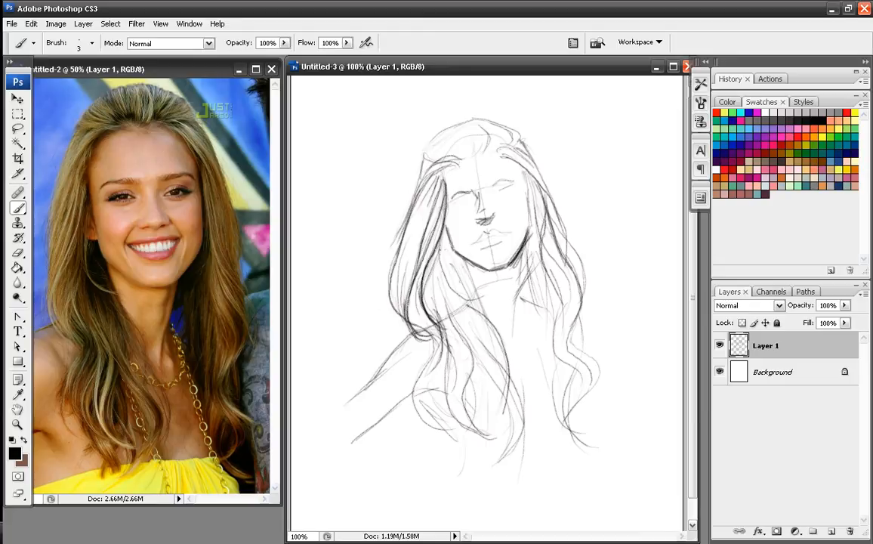